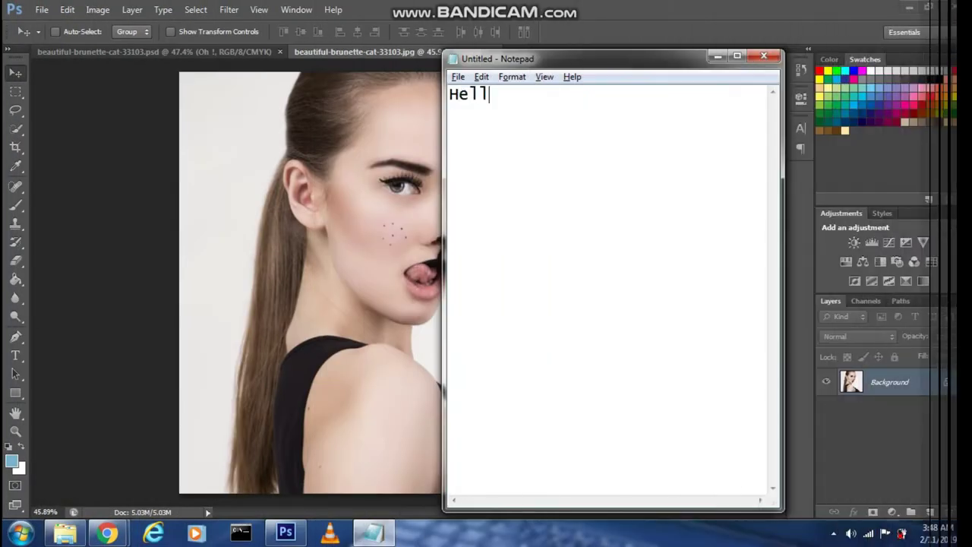
# Replace the Notepad intro greeting with a note about selecting the model using the quick selection tool
pyautogui.write('o guys! I am De')
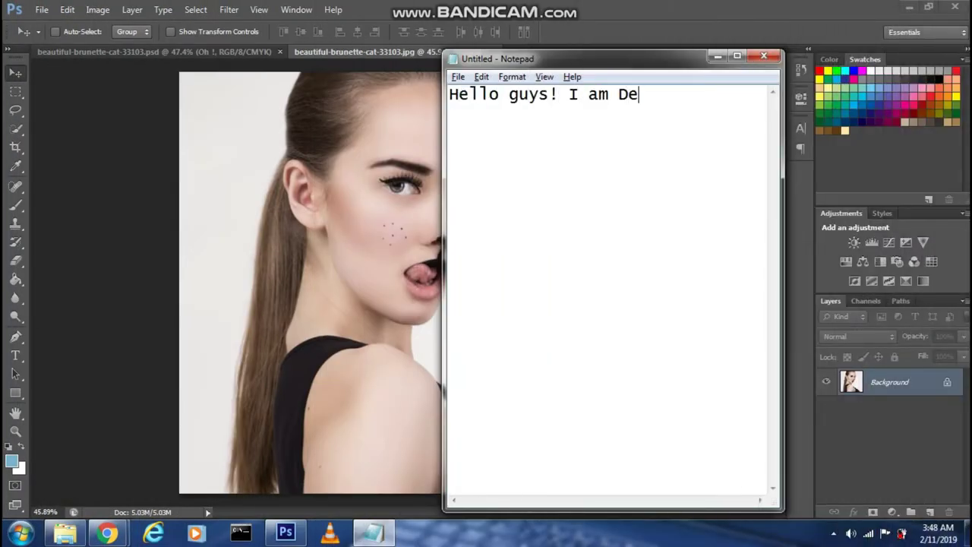
pyautogui.write('nd today I')
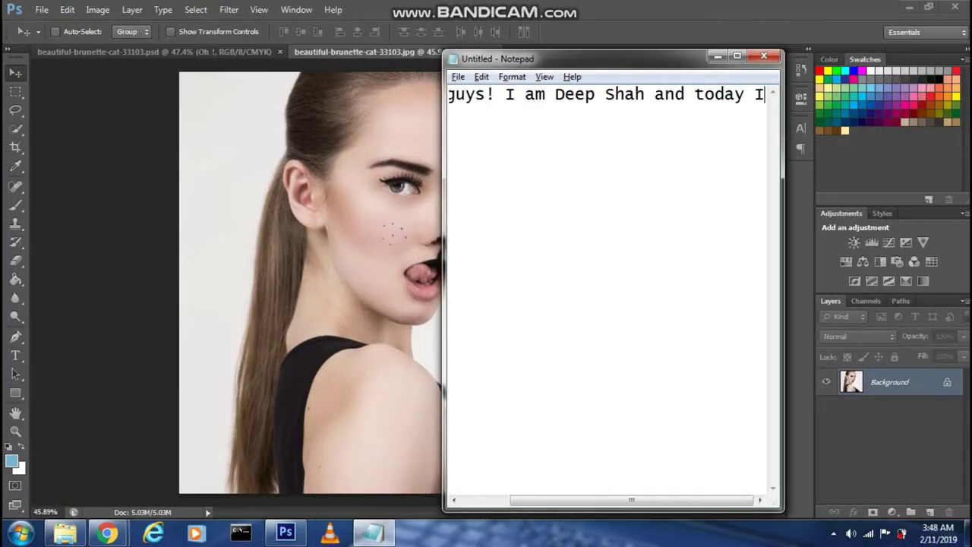
pyautogui.write(' am going')
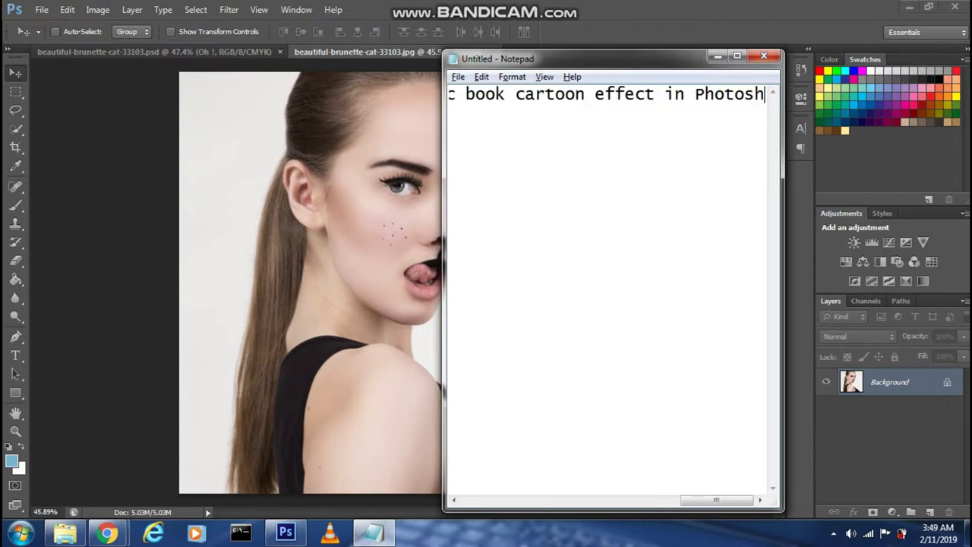
pyautogui.hotkey('ctrl', 'a')
pyautogui.press('BackSpace')
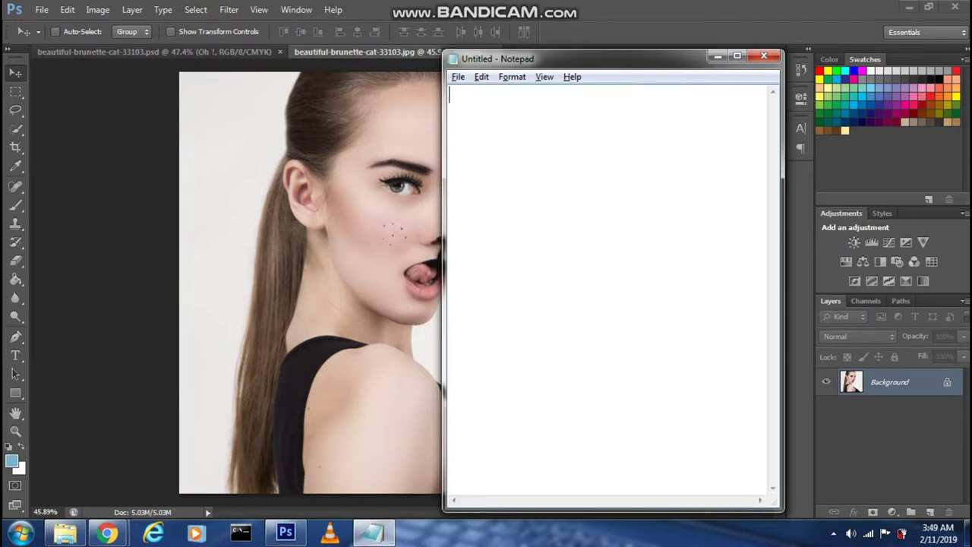
pyautogui.write('So the first step is t')
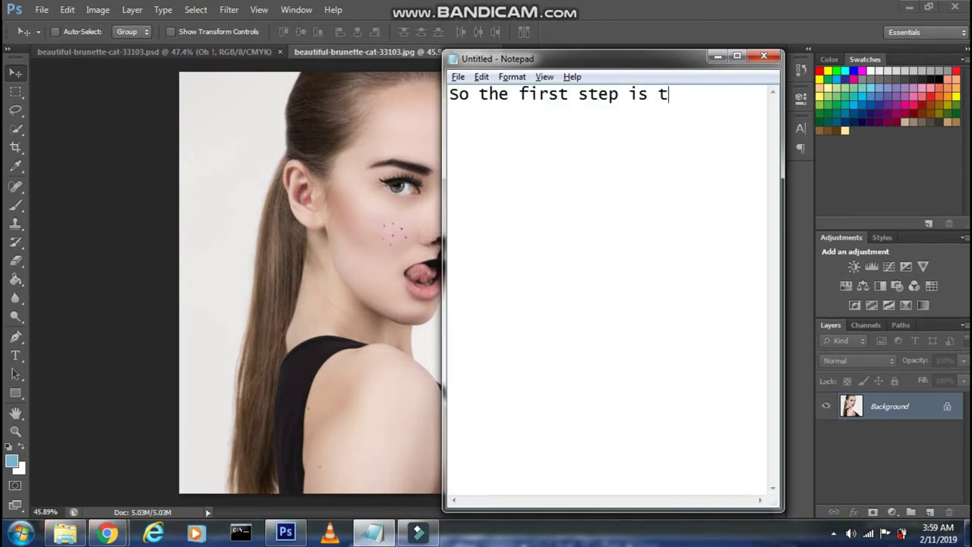
pyautogui.write('ct the model usi')
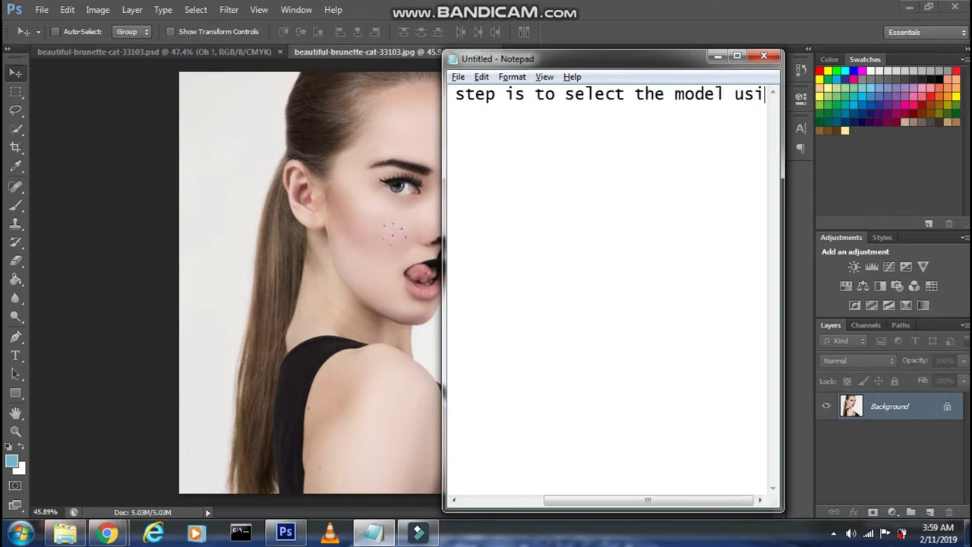
pyautogui.write('ng quick selection t')
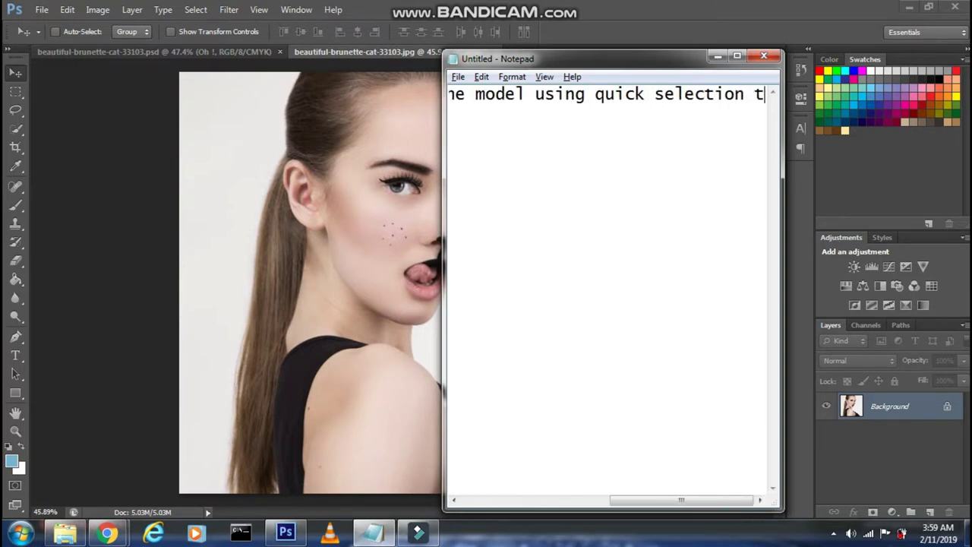
pyautogui.write('ool')
# Select the model's head, face, neck and shoulder with the Quick Selection Tool
pyautogui.click(42, 262)
pyautogui.click(16, 130)
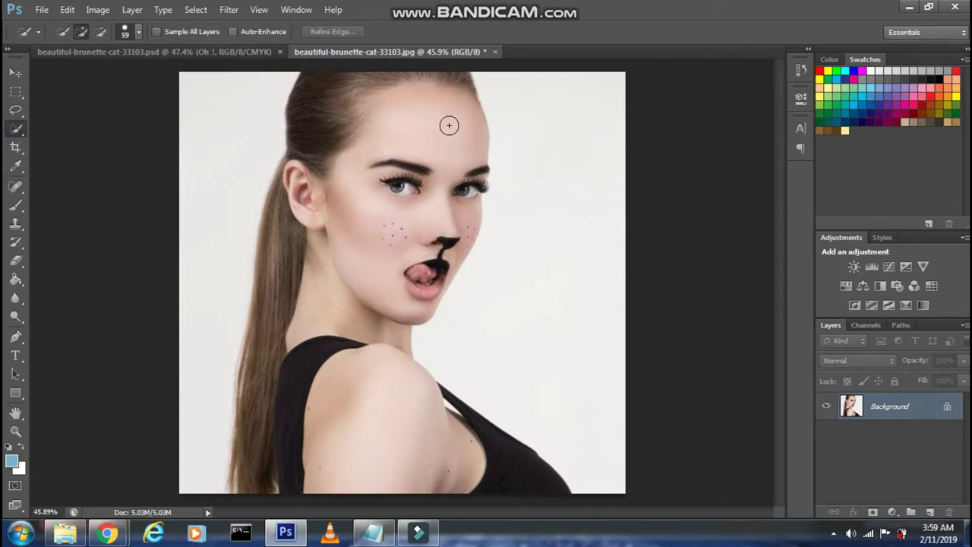
pyautogui.moveTo(420, 159)
pyautogui.mouseDown()
pyautogui.moveTo(376, 410)
pyautogui.moveTo(512, 460)
pyautogui.moveTo(289, 382)
pyautogui.mouseUp()
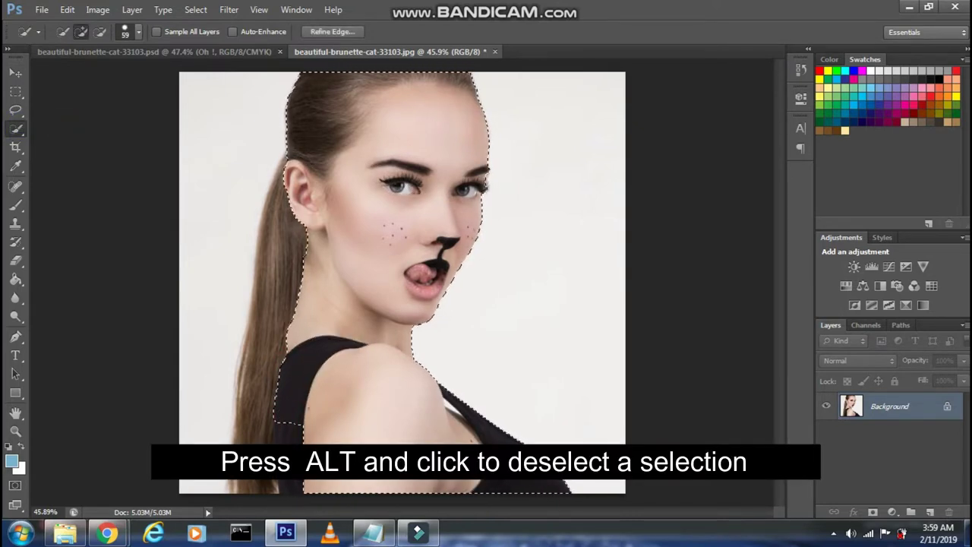
# Clear the old first-step note in Notepad
pyautogui.hotkey('alt', 'Tab')
pyautogui.hotkey('ctrl', 'a')
pyautogui.press('Delete')
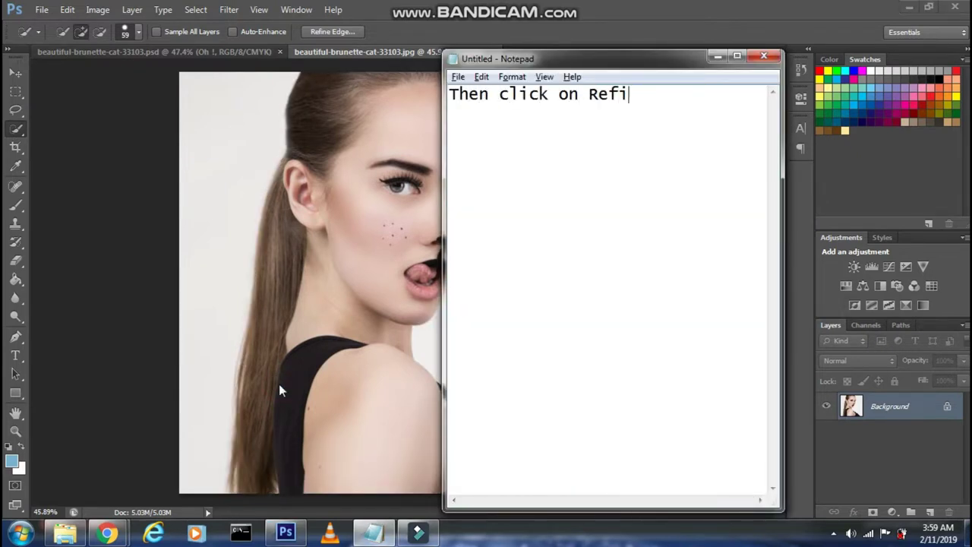
# Finish the Refine Edge note and open Refine Edge for the selection
pyautogui.write('ge')
pyautogui.hotkey('alt', 'Tab')
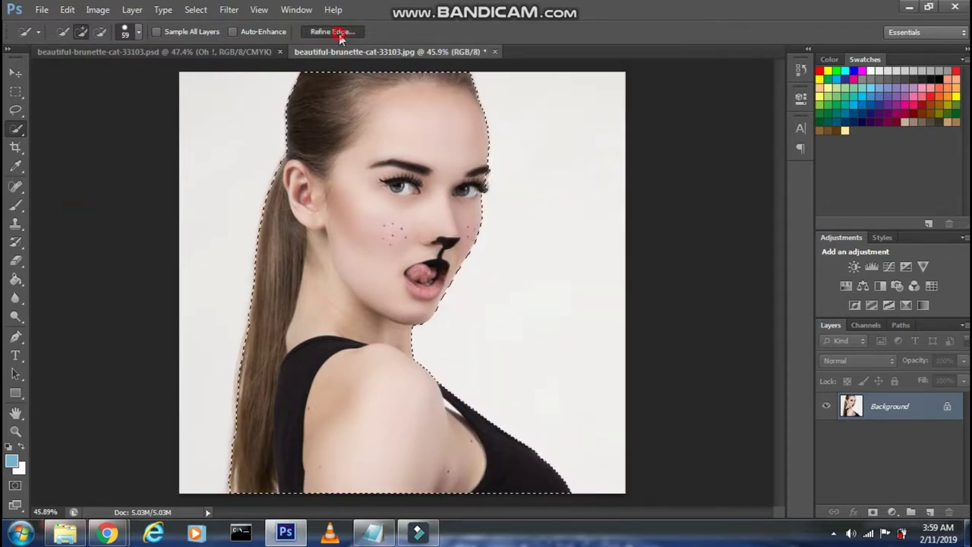
pyautogui.click(337, 32)
# Replace the note with 'Now hover over the edges to select the hair and edges properly'
pyautogui.hotkey('alt', 'Tab')
pyautogui.hotkey('ctrl', 'a')
pyautogui.press('Delete')
pyautogui.write('Now ')
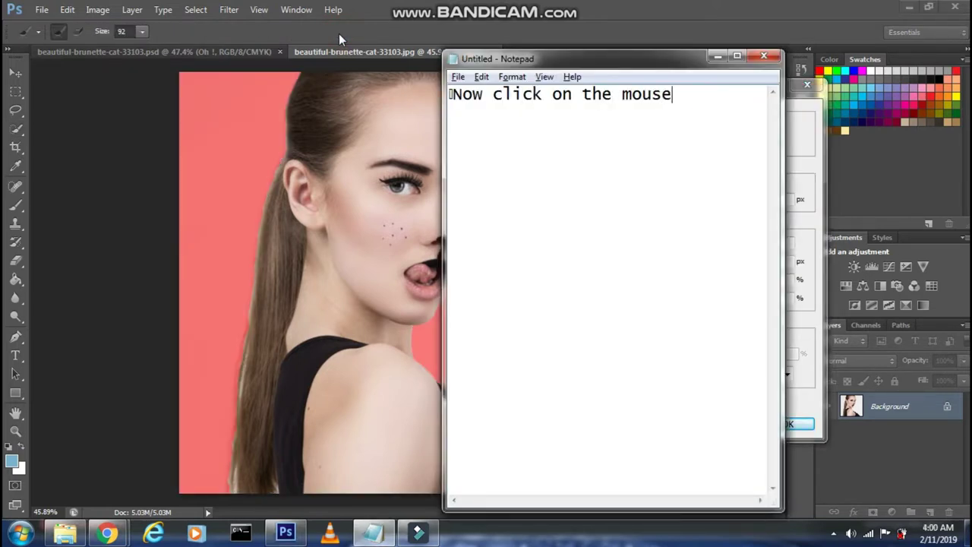
pyautogui.write('hover over ')
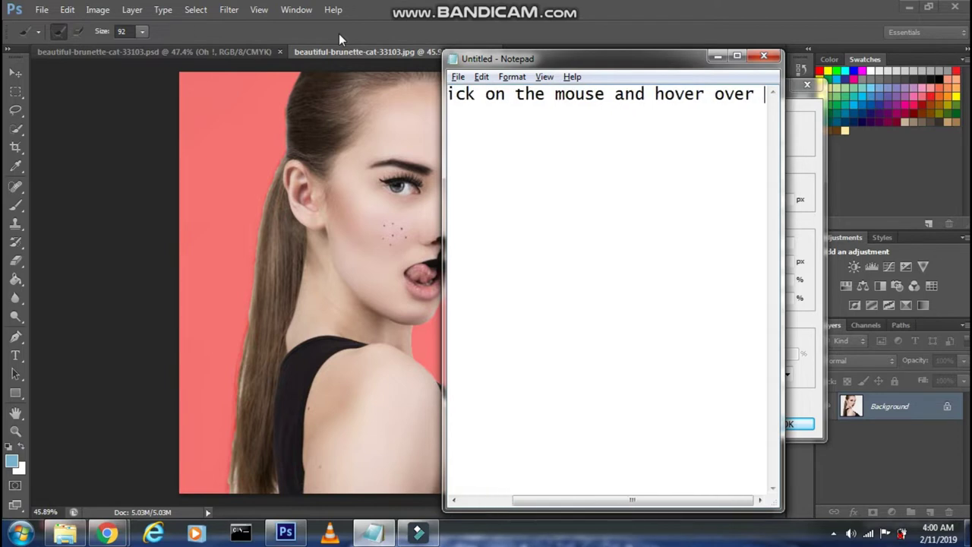
pyautogui.write('the edges to select the ')
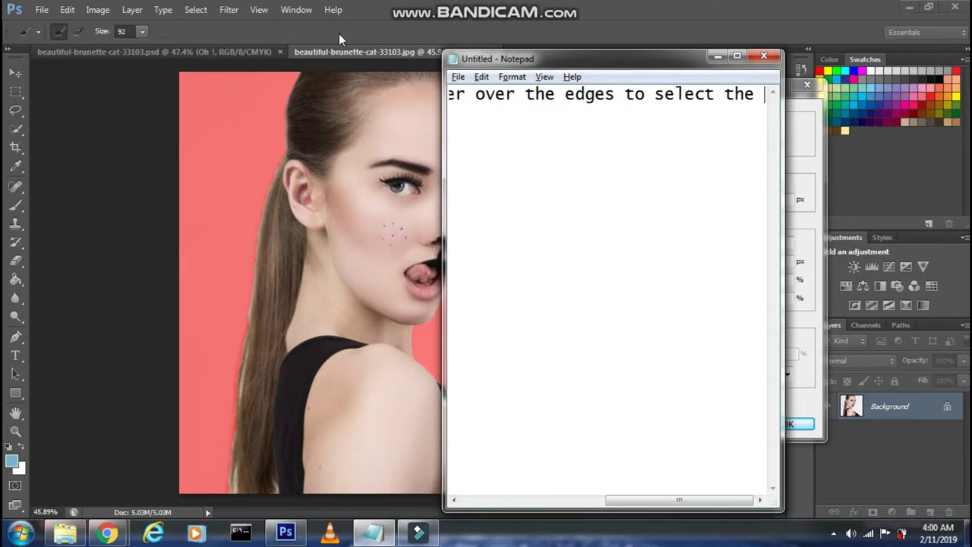
pyautogui.write('hair and edges p')
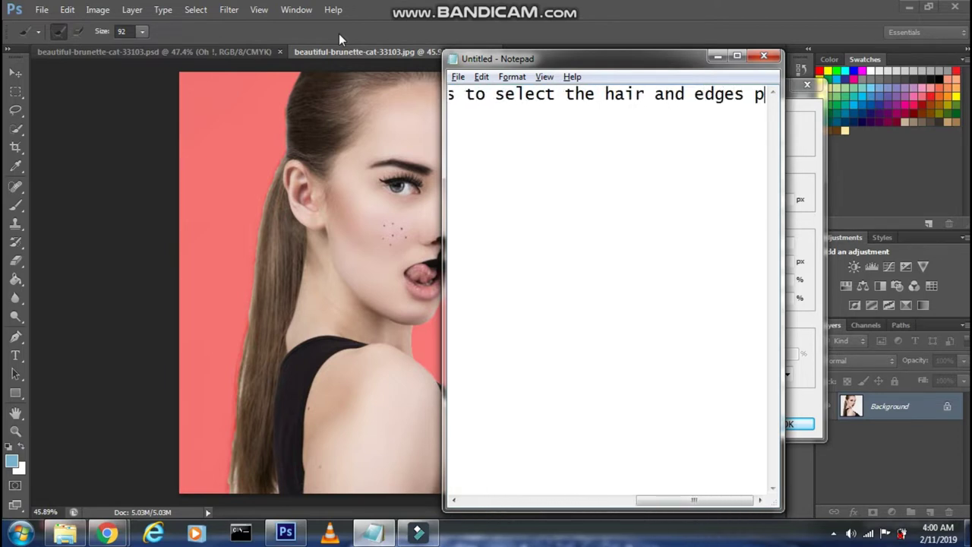
pyautogui.write('roperly')
# Paint Refine Radius strokes along the hair, face and black top edges
pyautogui.click(331, 61)
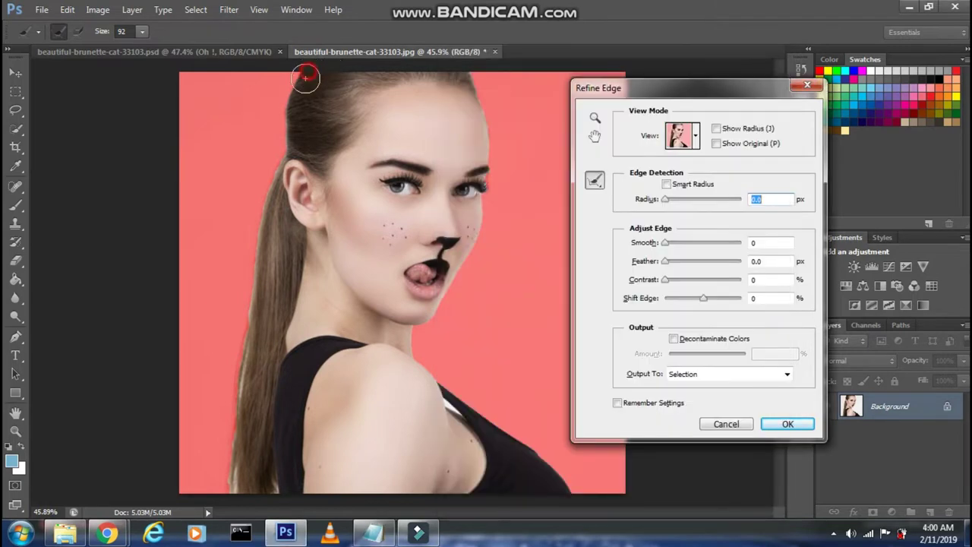
pyautogui.moveTo(305, 76)
pyautogui.mouseDown()
pyautogui.moveTo(273, 202)
pyautogui.moveTo(235, 466)
pyautogui.moveTo(271, 479)
pyautogui.mouseUp()
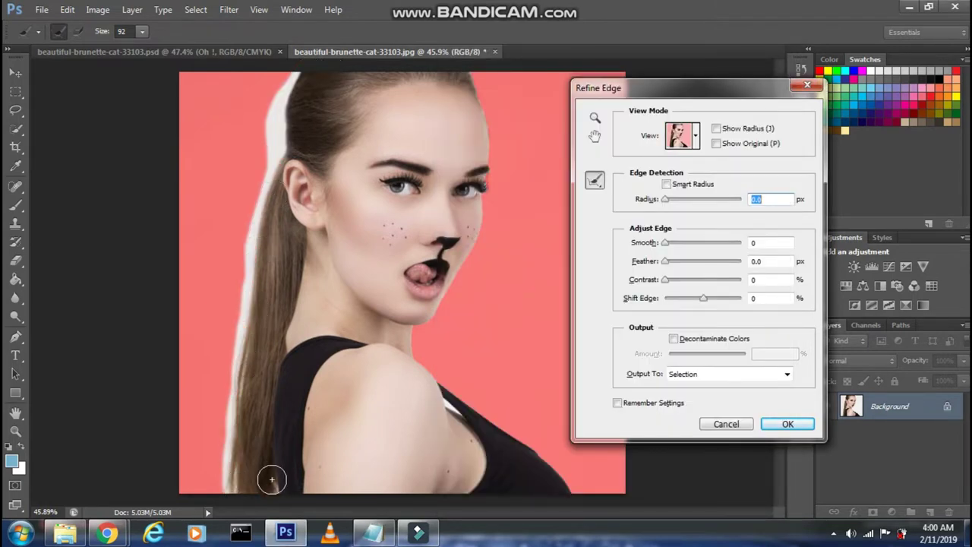
pyautogui.moveTo(440, 386); pyautogui.dragTo(575, 494)
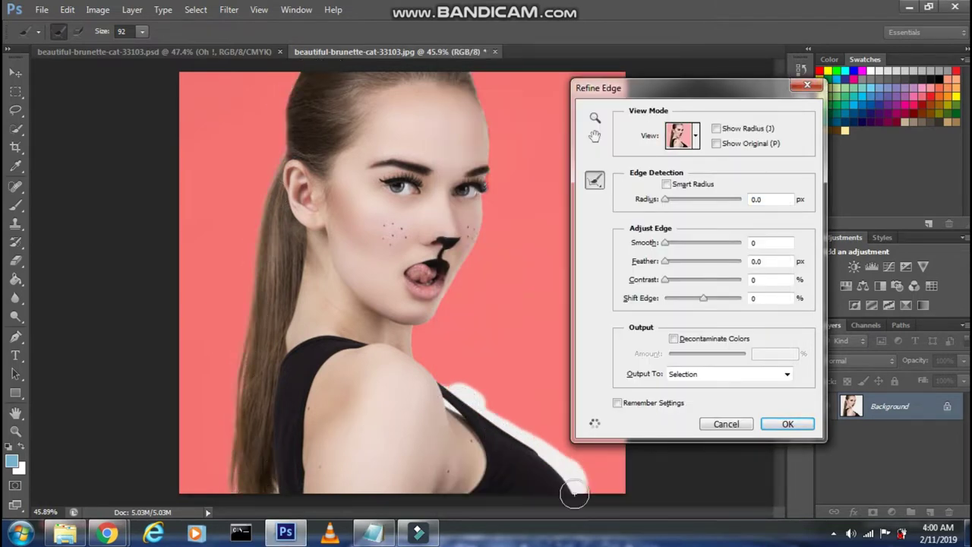
pyautogui.moveTo(422, 338)
pyautogui.mouseDown()
pyautogui.moveTo(486, 178)
pyautogui.moveTo(474, 72)
pyautogui.mouseUp()
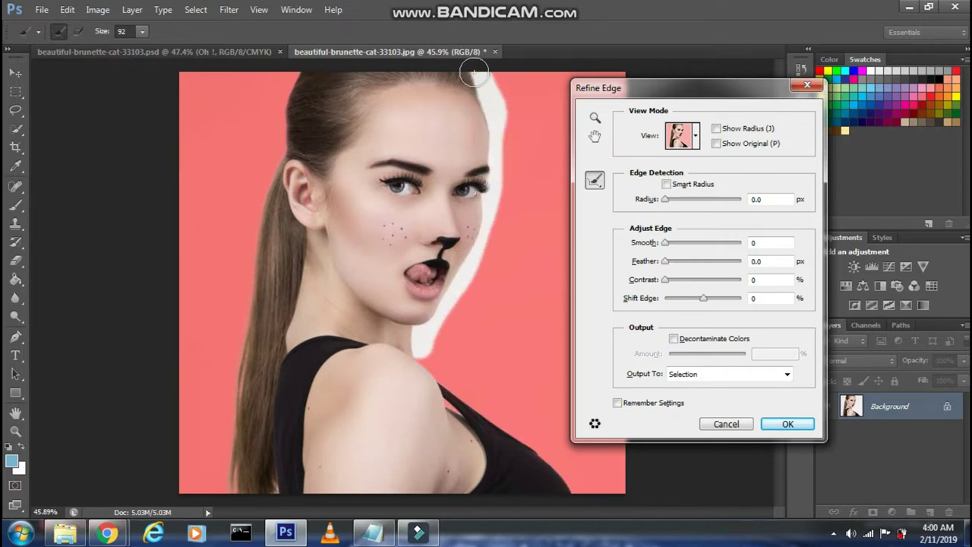
pyautogui.moveTo(321, 75); pyautogui.dragTo(265, 202)
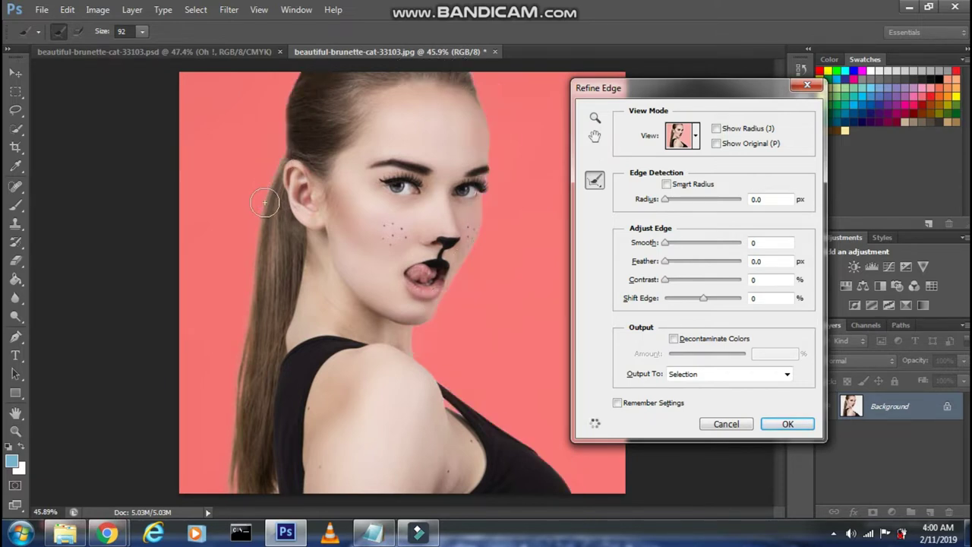
# Replace the note with an instruction to output to a new layer and click OK
pyautogui.click(372, 531)
pyautogui.hotkey('ctrl', 'a')
pyautogui.press('Delete')
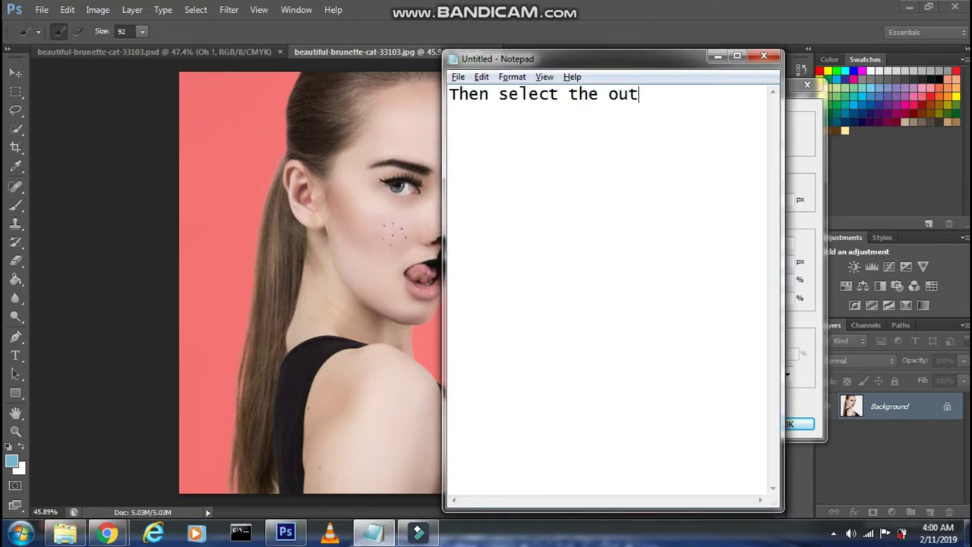
pyautogui.write('new layer ')
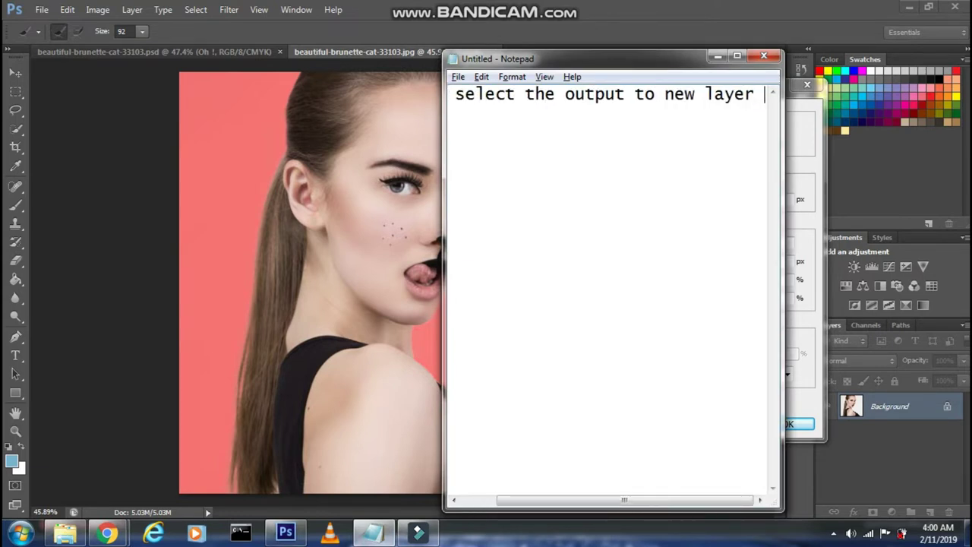
pyautogui.write('and then click ok')
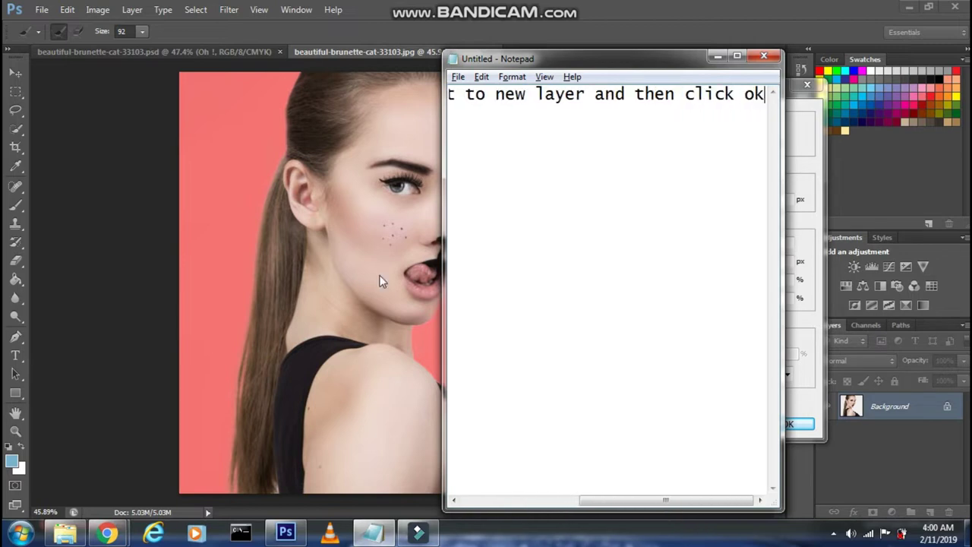
# Set Refine Edge output to New Layer and apply it
pyautogui.click(108, 264)
pyautogui.click(741, 373)
pyautogui.click(722, 406)
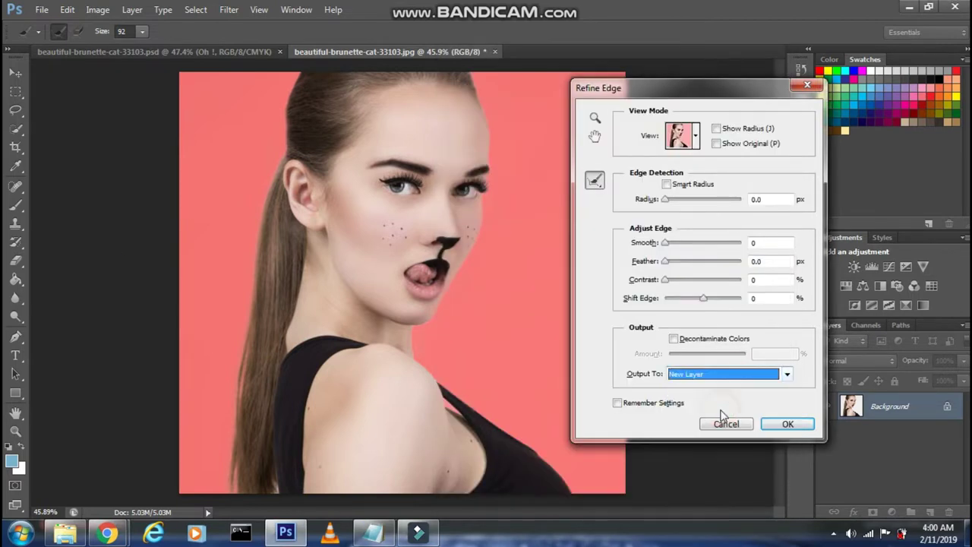
pyautogui.click(790, 423)
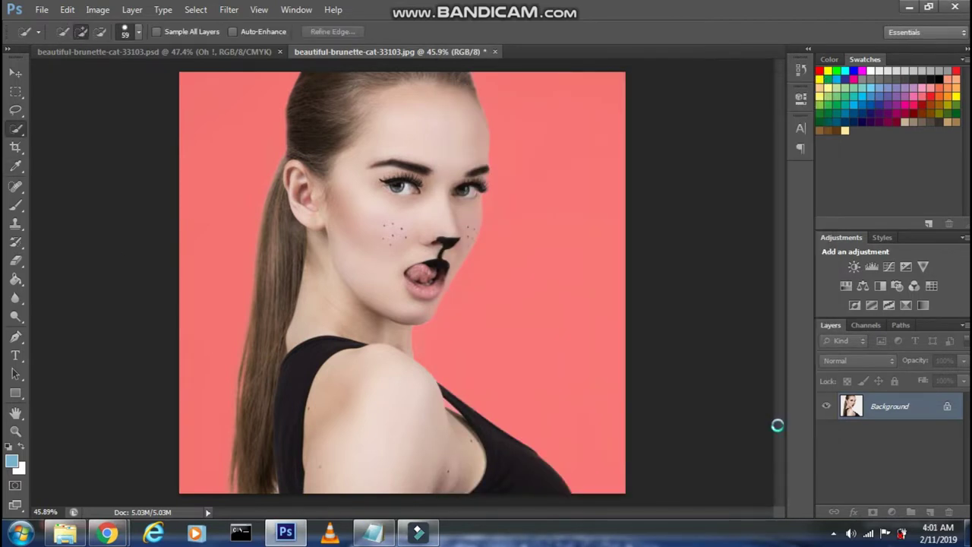
pyautogui.click(373, 533)
# Note the Filter Gallery step and open Filter > Filter Gallery
pyautogui.hotkey('ctrl', 'a')
pyautogui.write('No')
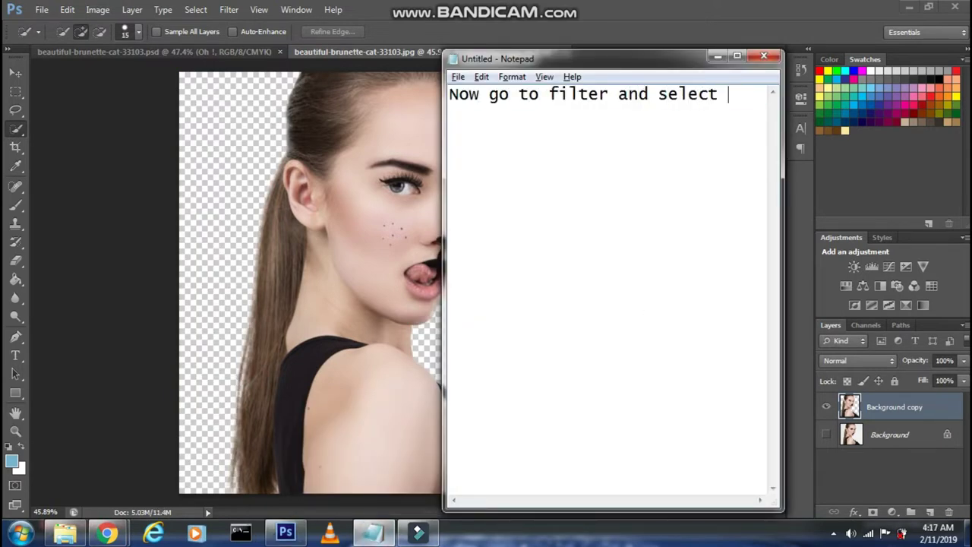
pyautogui.write('filter gallery ove')
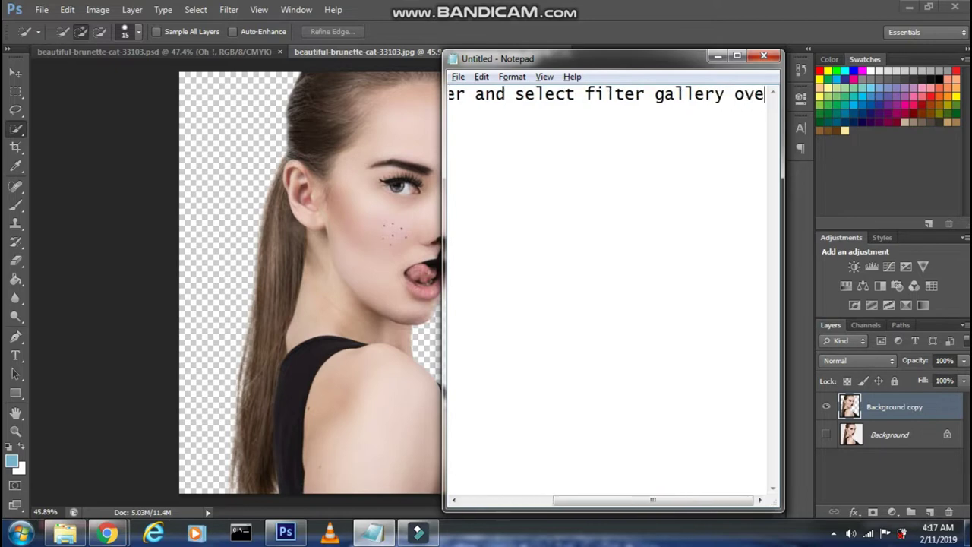
pyautogui.write('r there')
pyautogui.click(229, 9)
pyautogui.click(229, 9)
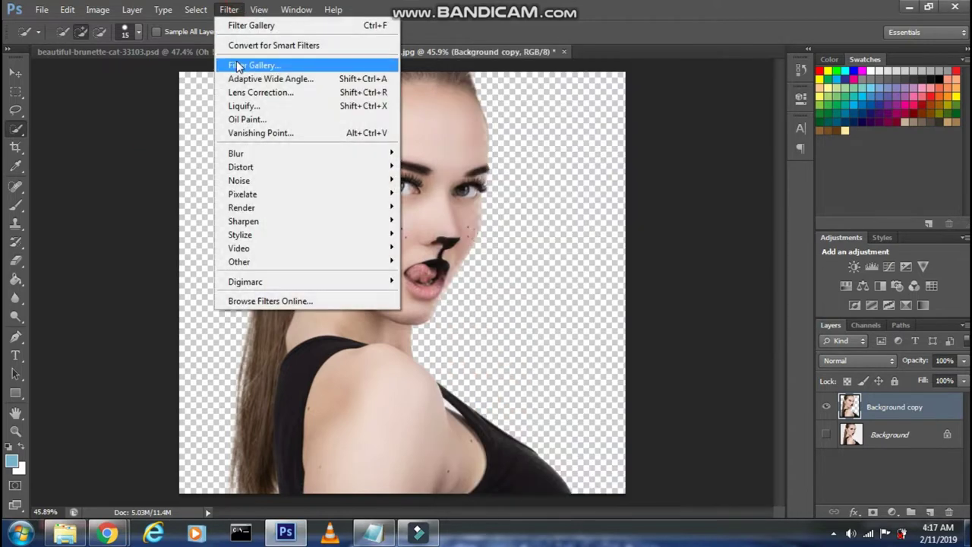
pyautogui.click(237, 67)
# Choose Artistic > Poster Edges with Edge Thickness 8, Intensity 0, Posterization 6
pyautogui.hotkey('alt', 'Tab')
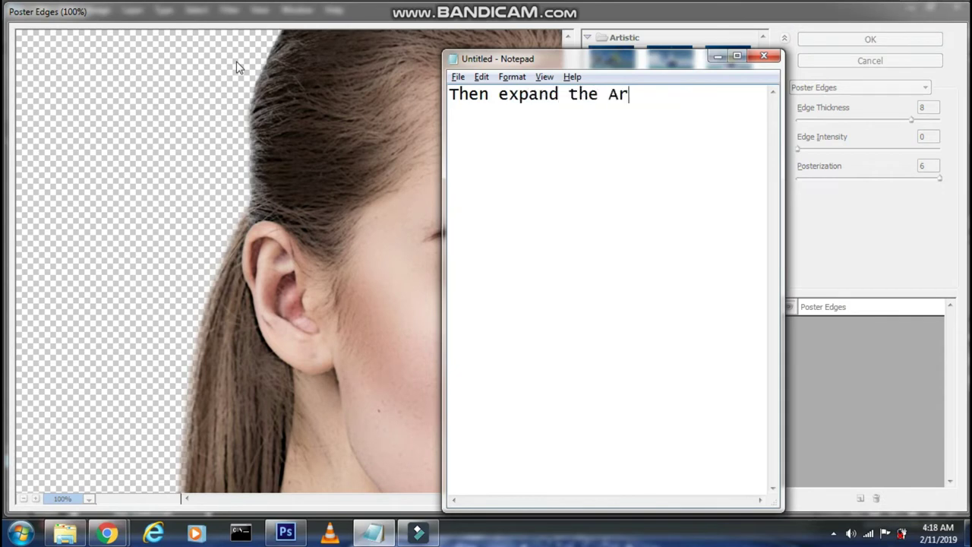
pyautogui.write('folder an')
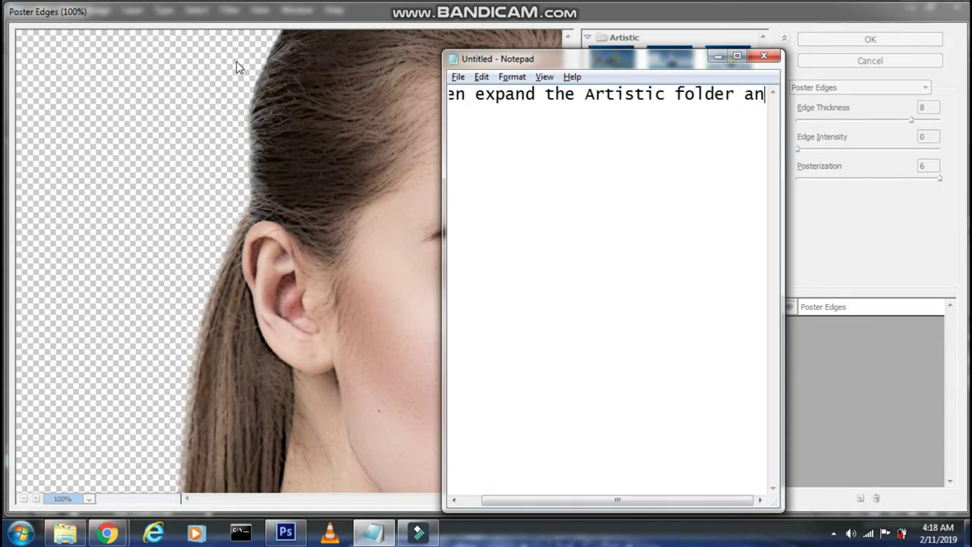
pyautogui.write('d select poster e')
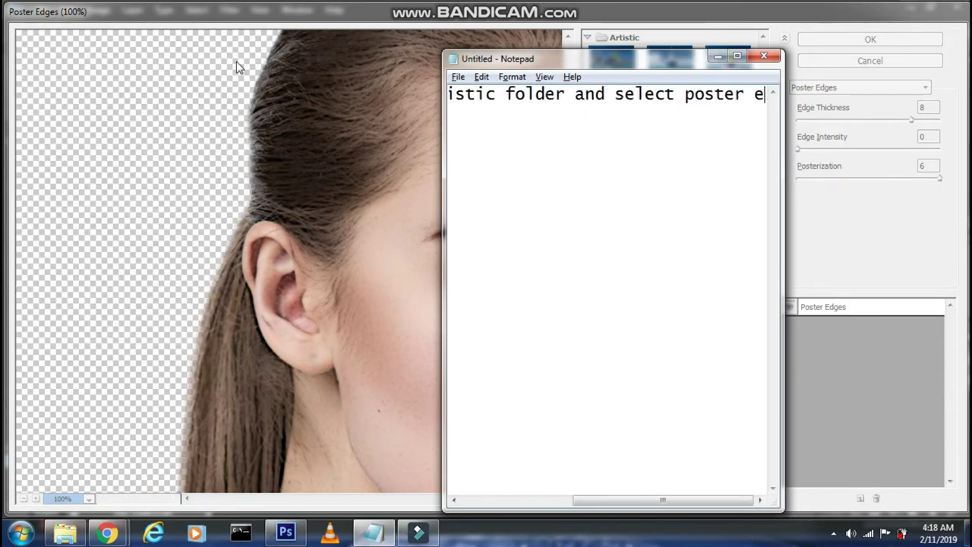
pyautogui.write('dges over there')
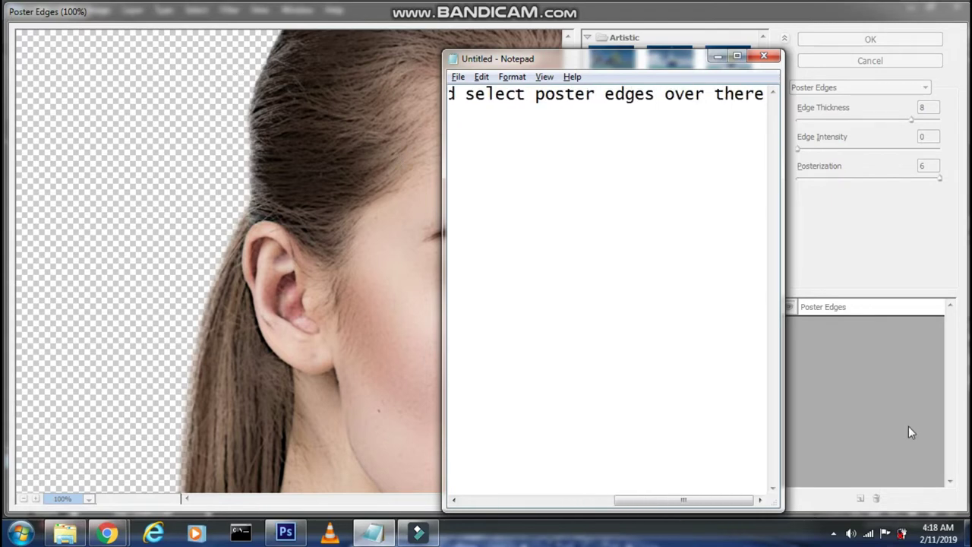
pyautogui.click(908, 426)
pyautogui.click(589, 38)
pyautogui.click(589, 38)
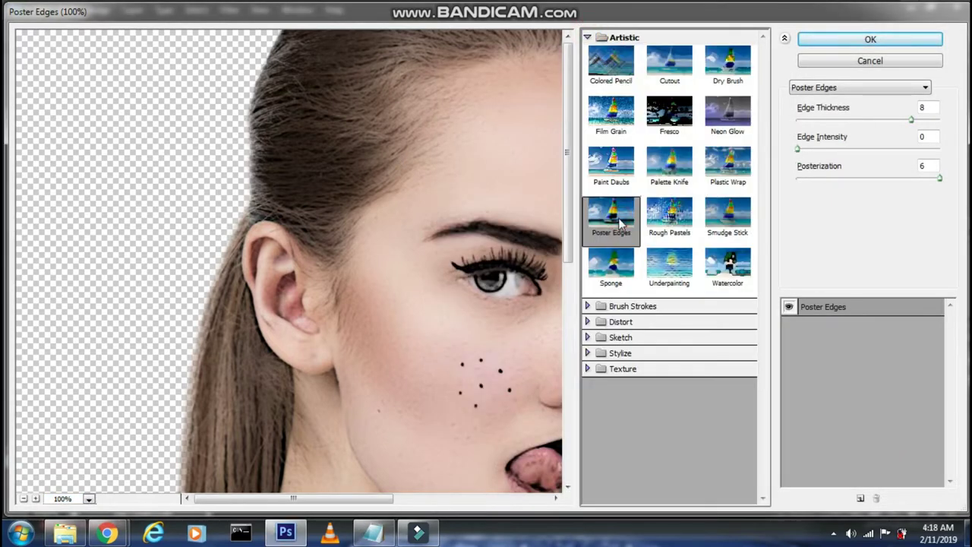
pyautogui.hotkey('alt', 'Tab')
pyautogui.hotkey('ctrl', 'a')
pyautogui.press('BackSpace')
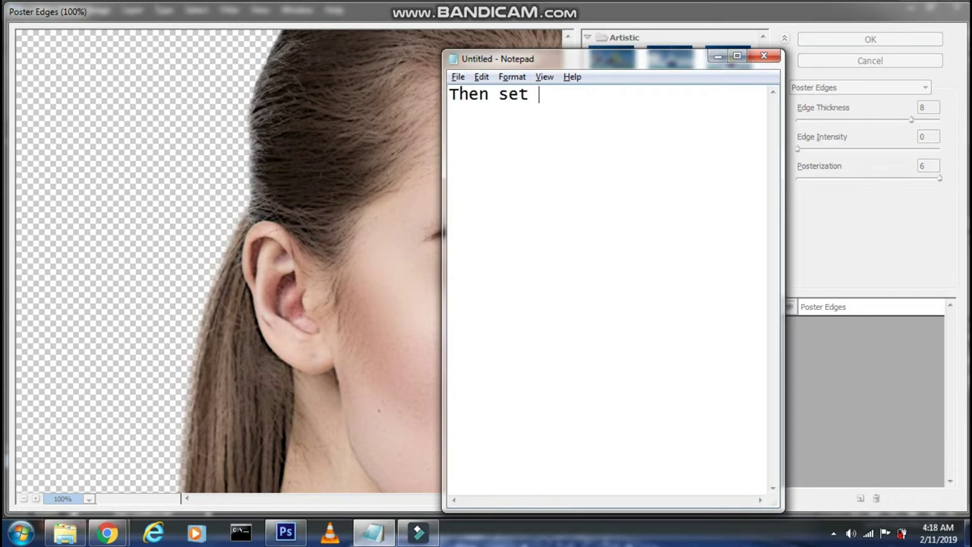
pyautogui.write('the following as')
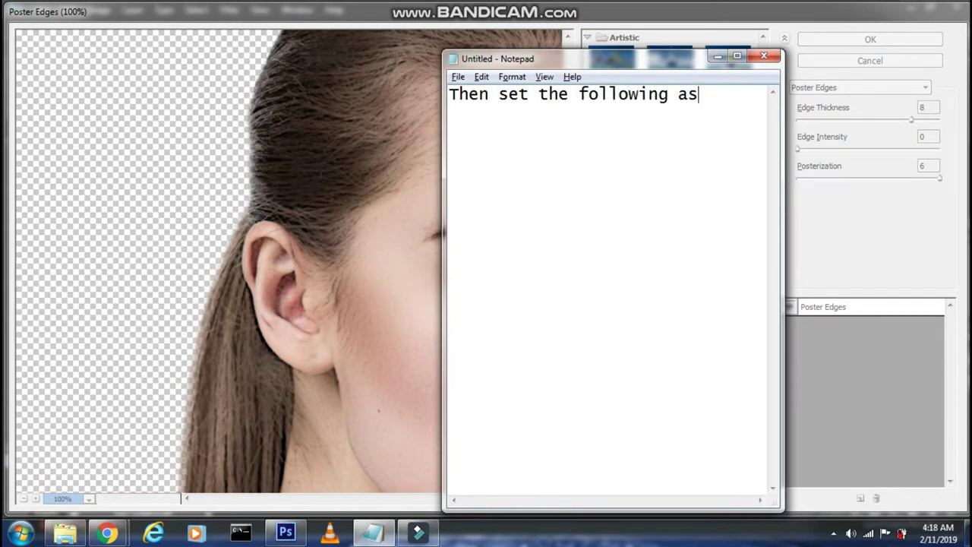
pyautogui.write('llows')
pyautogui.hotkey('alt', 'Tab')
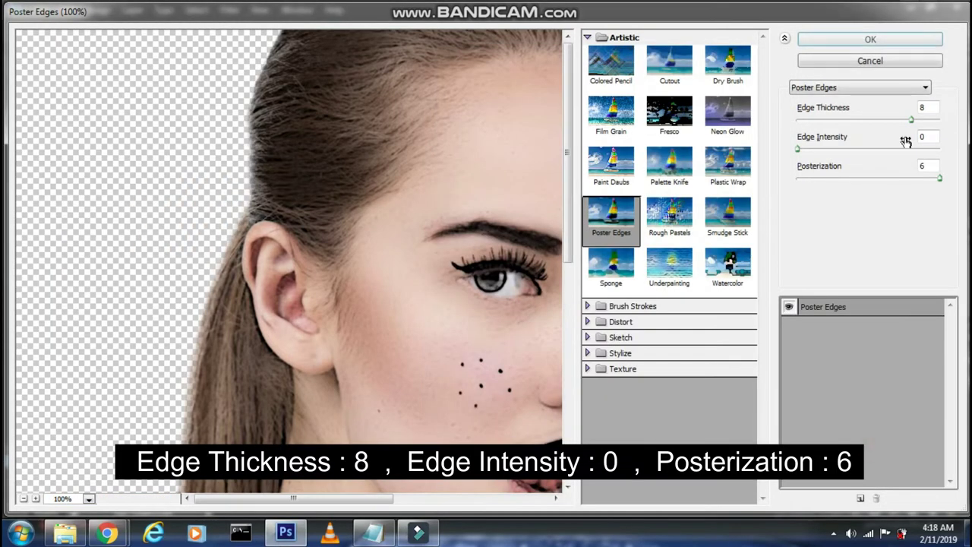
pyautogui.click(933, 108)
pyautogui.click(929, 136)
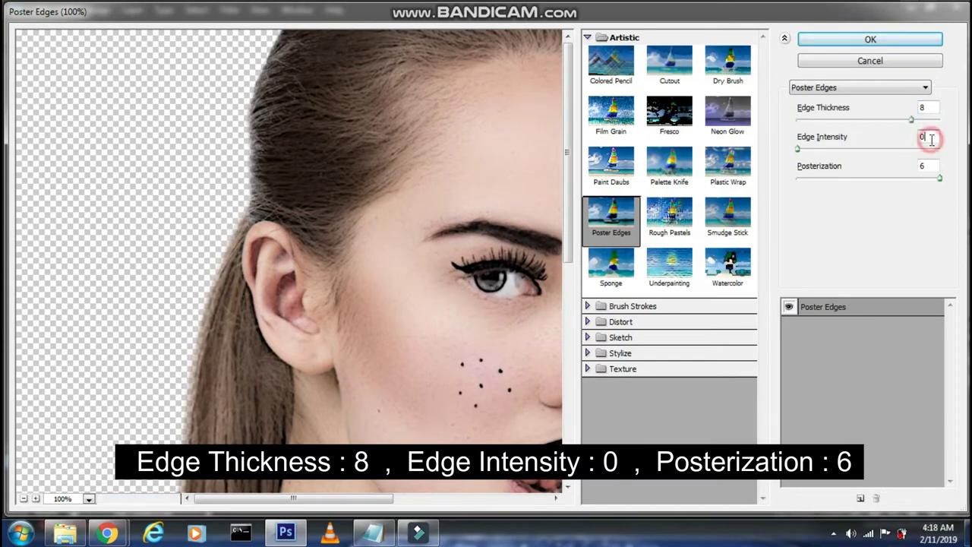
pyautogui.click(930, 165)
pyautogui.hotkey('alt', 'Tab')
pyautogui.hotkey('ctrl', 'a')
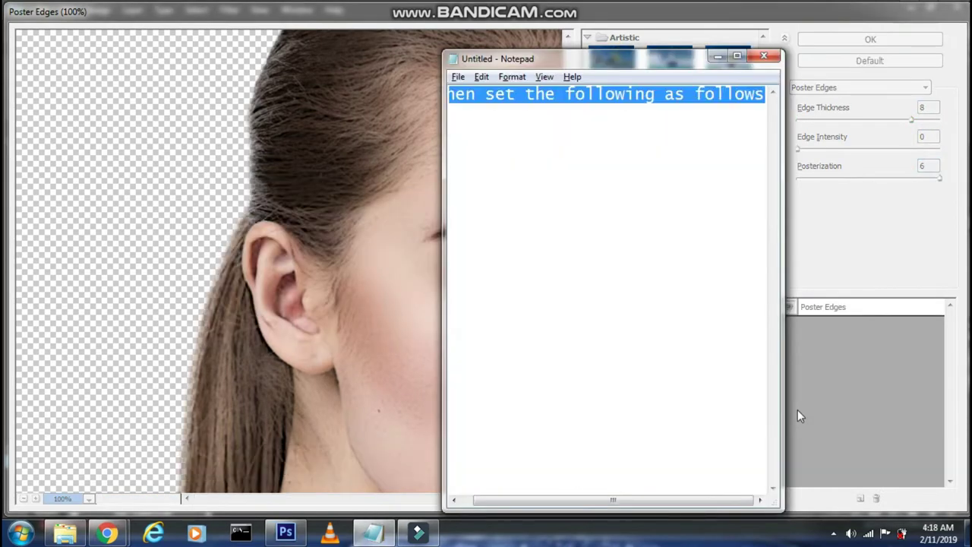
pyautogui.write('Then click on')
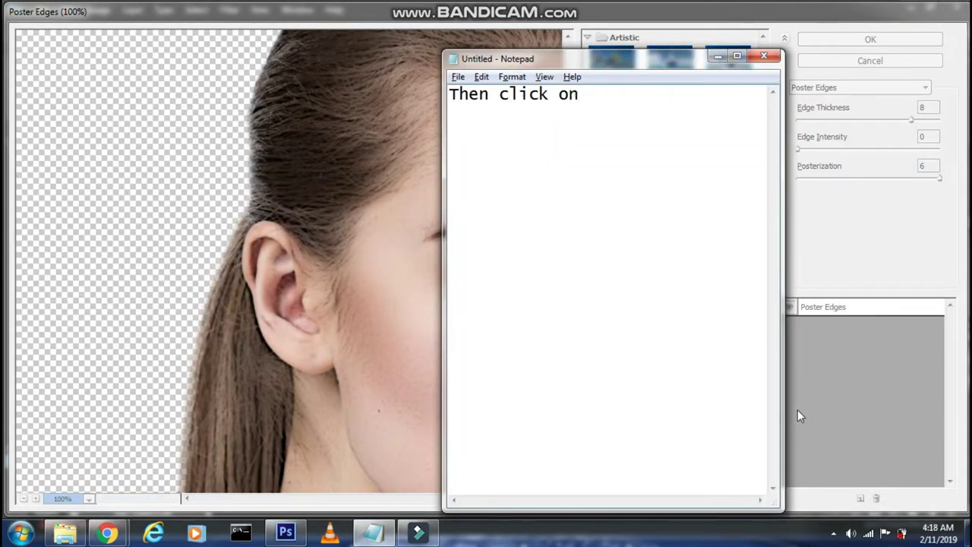
pyautogui.write(' New layer effect')
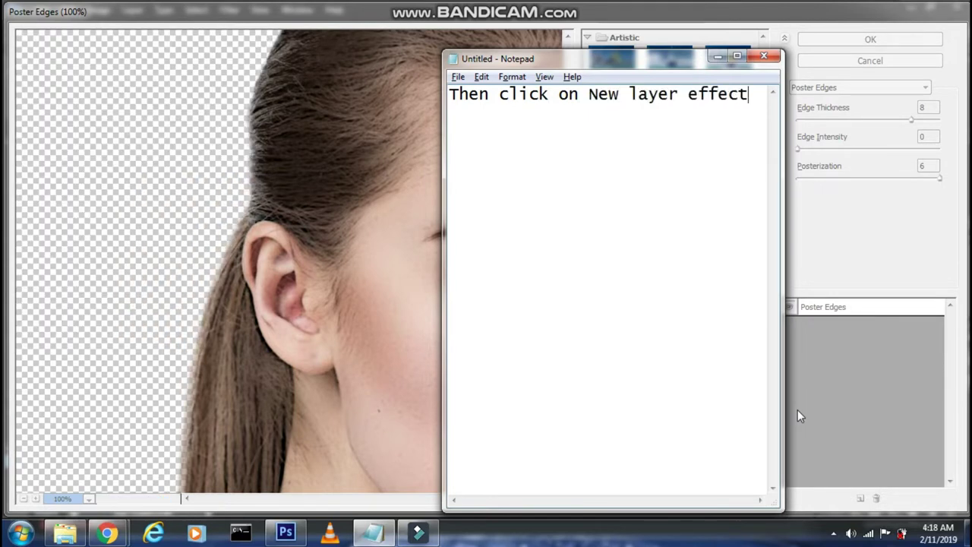
pyautogui.write(' icon and the')
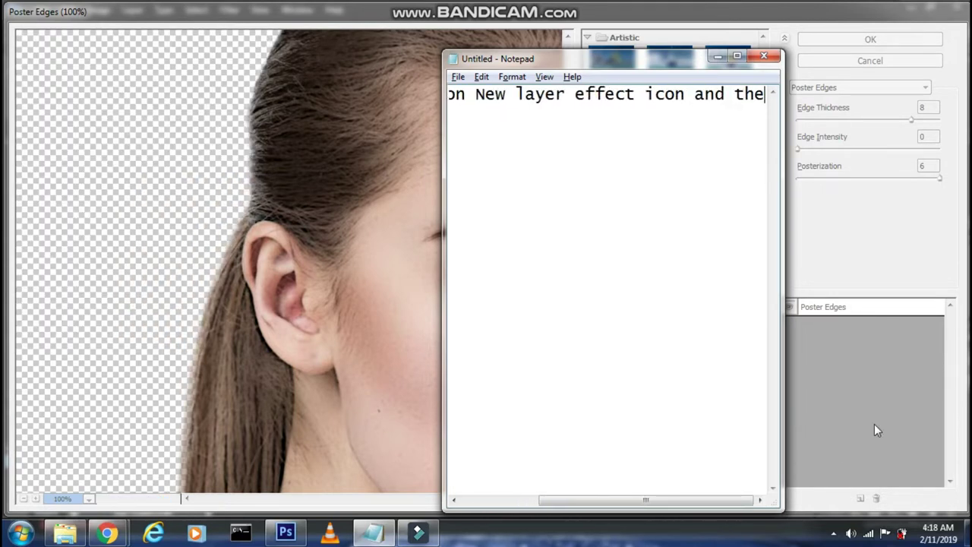
pyautogui.write('n select the cut')
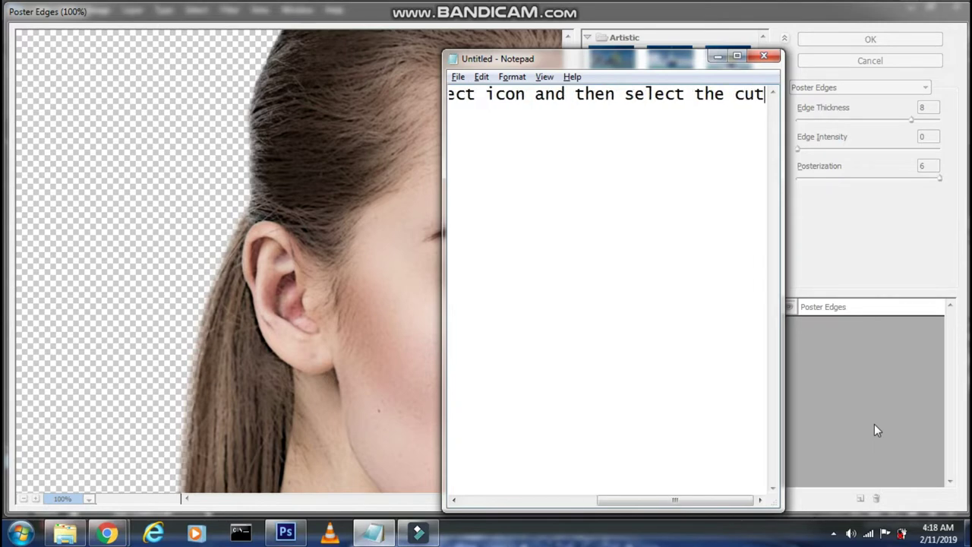
pyautogui.write('out effect in ')
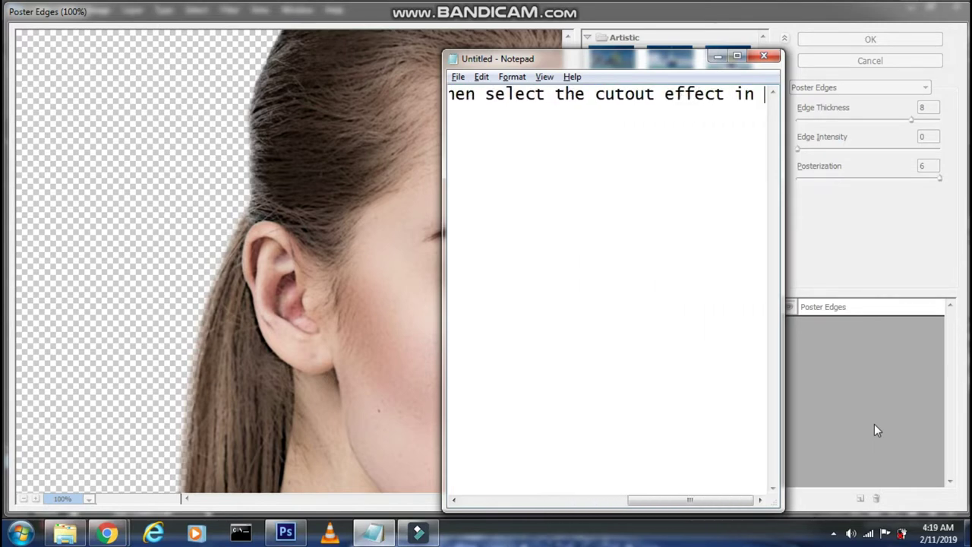
pyautogui.write('Artistic fo')
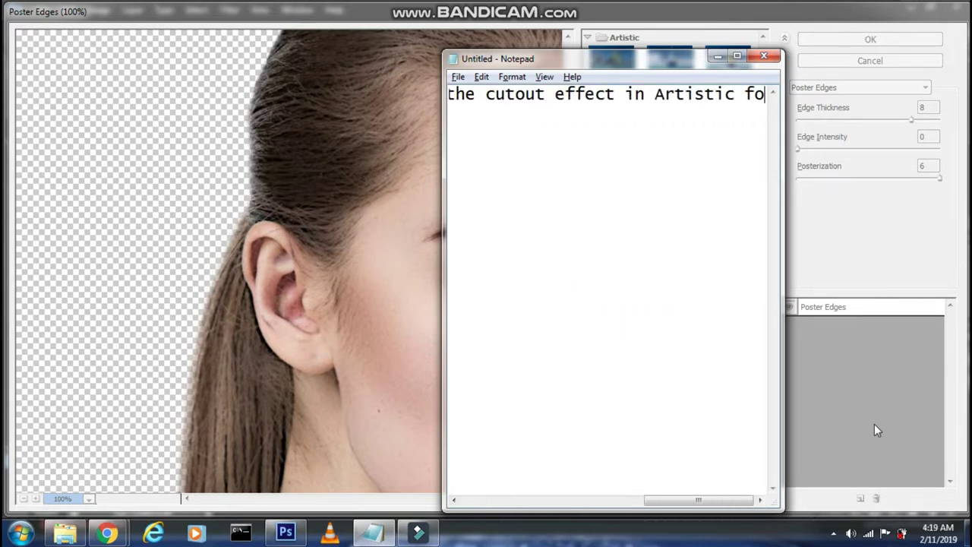
pyautogui.write('lder')
# Add a second effect layer set to Cutout and update the note
pyautogui.click(859, 496)
pyautogui.click(860, 497)
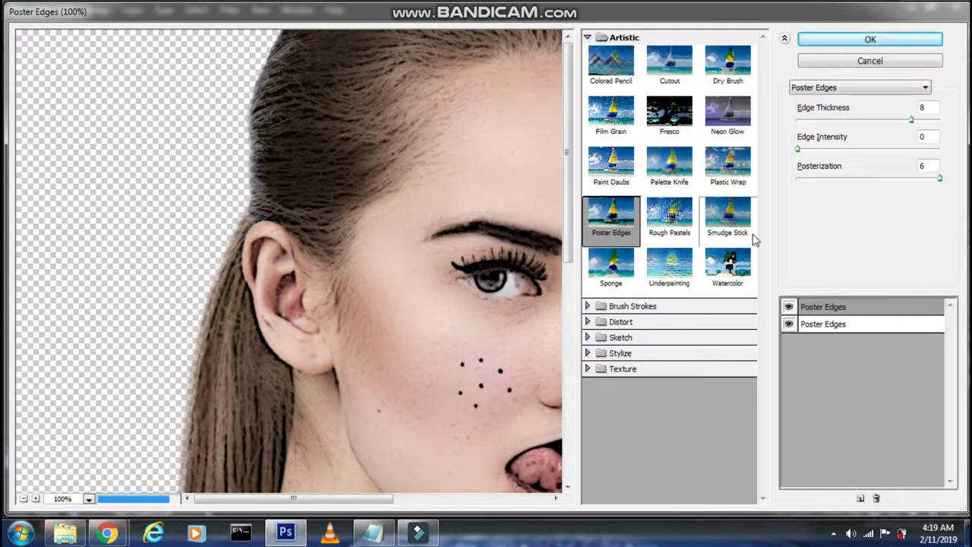
pyautogui.click(667, 79)
pyautogui.hotkey('alt', 'Tab')
pyautogui.hotkey('ctrl', 'a')
pyautogui.write('Now s')
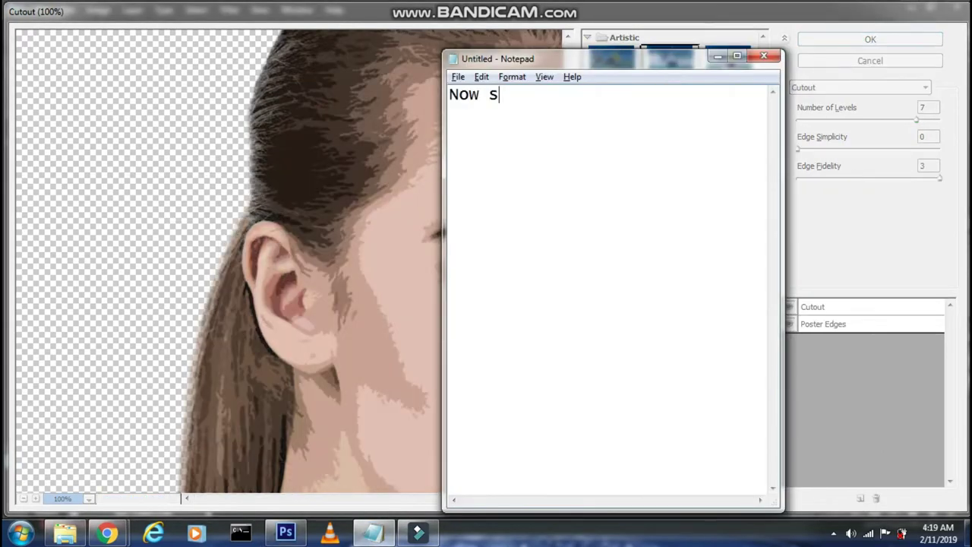
pyautogui.write('lowing')
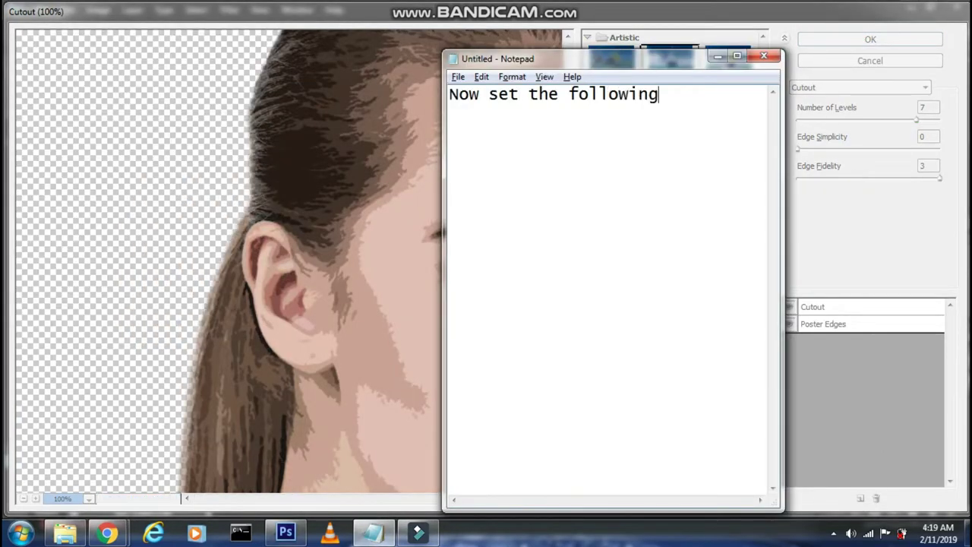
pyautogui.write(' as follows')
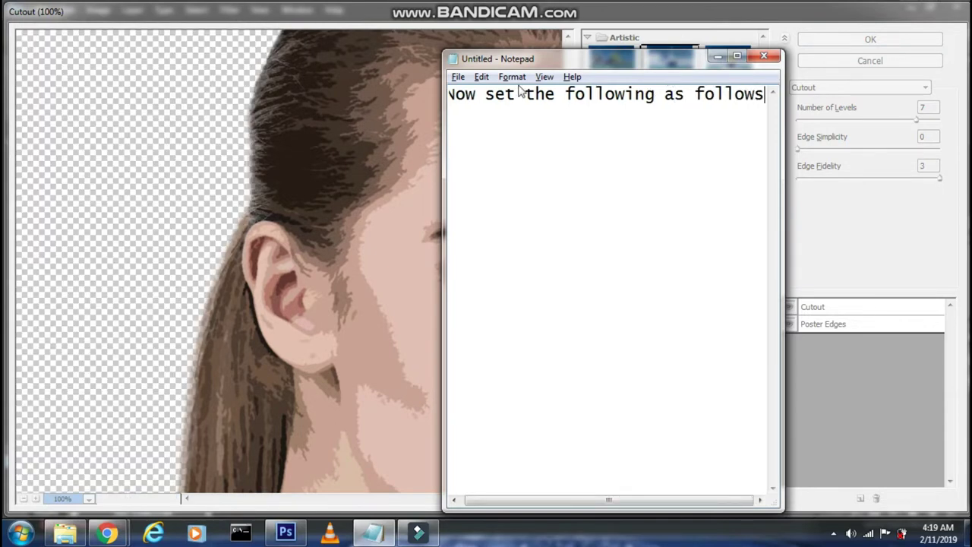
pyautogui.hotkey('alt', 'Tab')
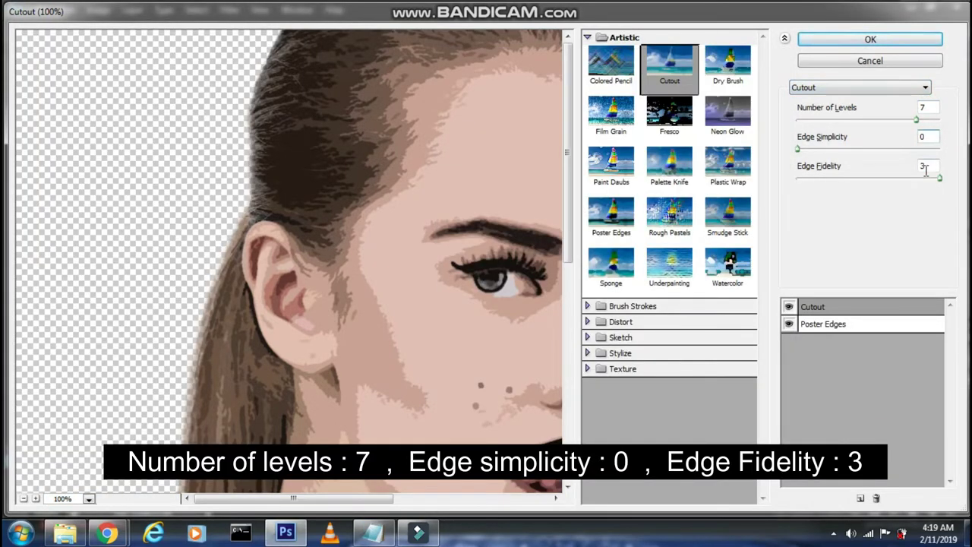
# Use Cutout levels 7, simplicity 0, fidelity 3 and apply both filters
pyautogui.hotkey('alt', 'Tab')
pyautogui.hotkey('ctrl', 'a')
pyautogui.write('Th')
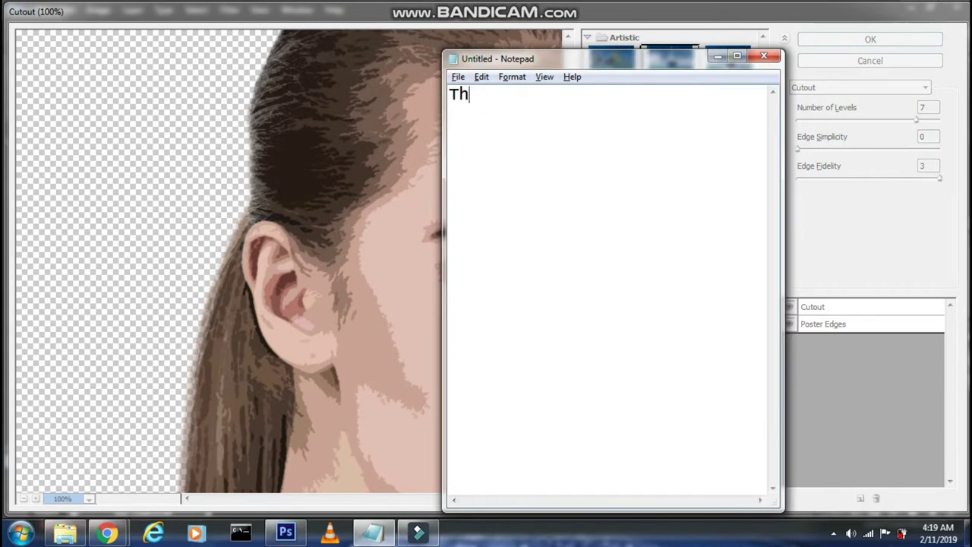
pyautogui.hotkey('alt', 'Tab')
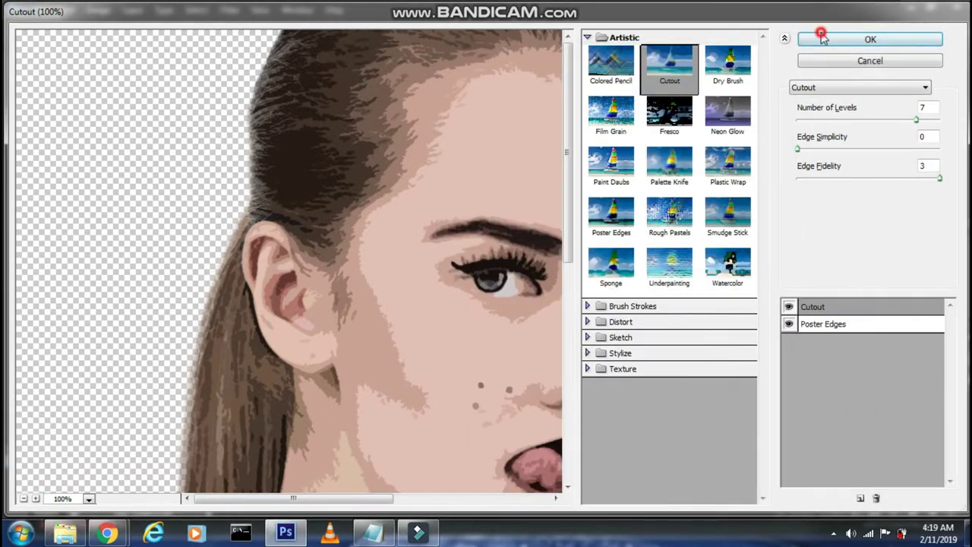
pyautogui.click(821, 34)
# Note the duplicate step and duplicate the cartoon layer as Background copy 2
pyautogui.hotkey('alt', 'Tab')
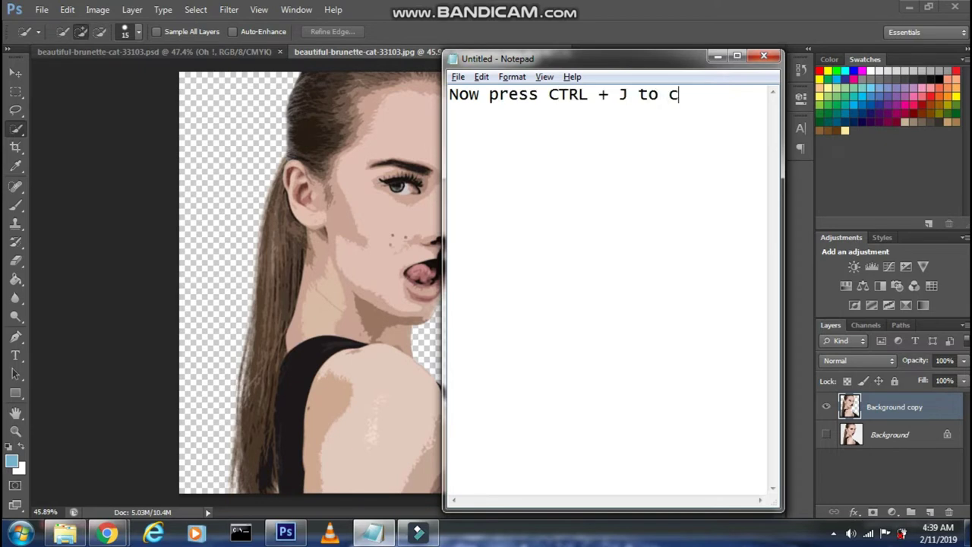
pyautogui.write('reate a duplicate of t')
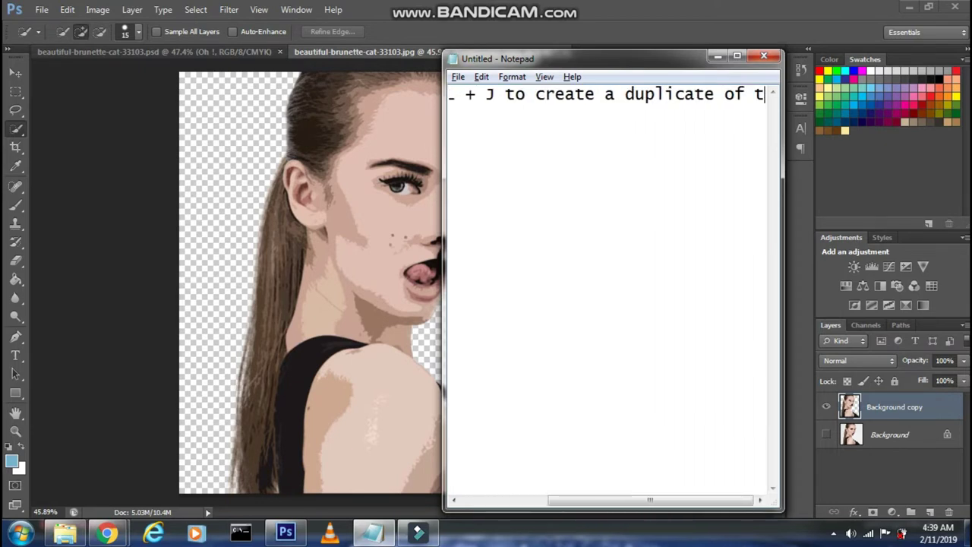
pyautogui.write('his layer')
pyautogui.hotkey('alt', 'Tab')
pyautogui.hotkey('ctrl', 'j')
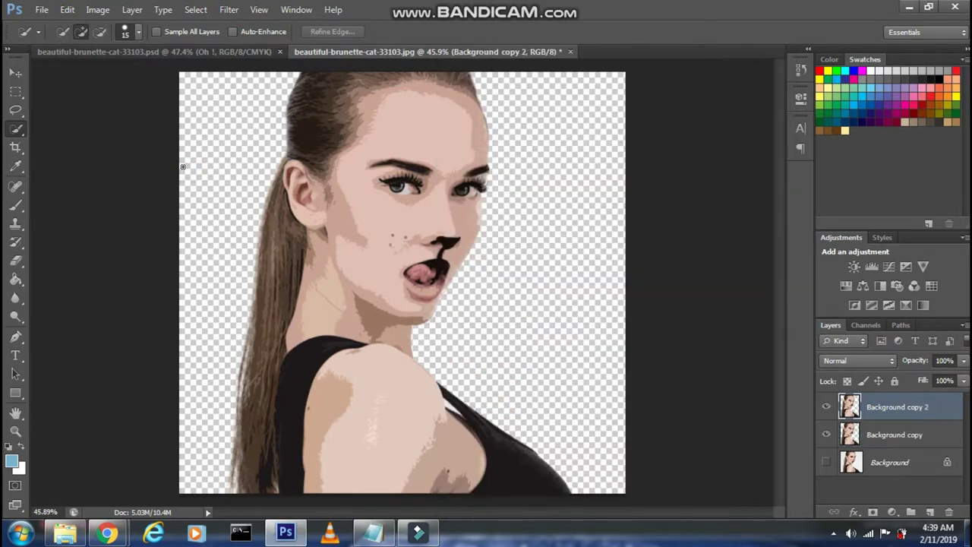
# Note the Stylize > Diffuse step and open the Diffuse filter
pyautogui.hotkey('alt', 'Tab')
pyautogui.hotkey('ctrl', 'a')
pyautogui.write('T')
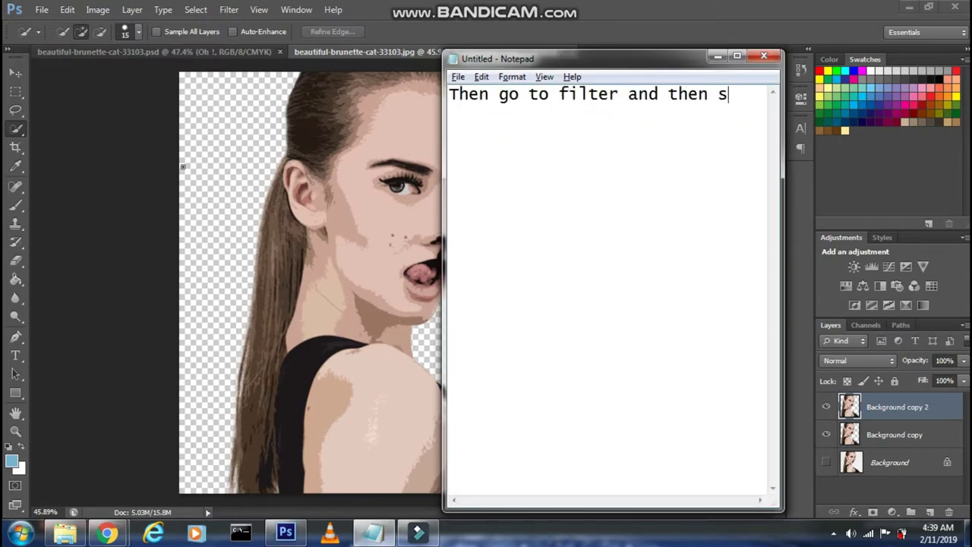
pyautogui.write('tylize and then select')
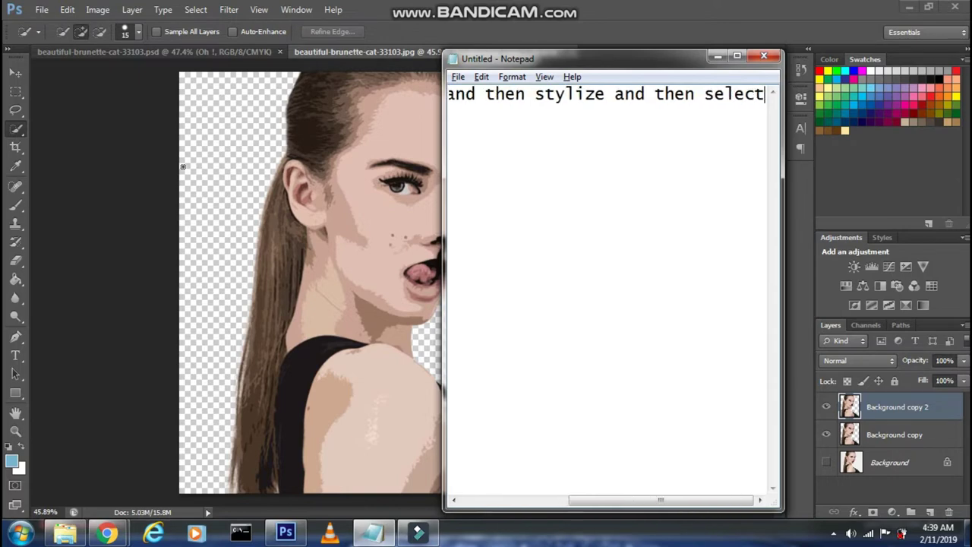
pyautogui.write(' Diffuse over the')
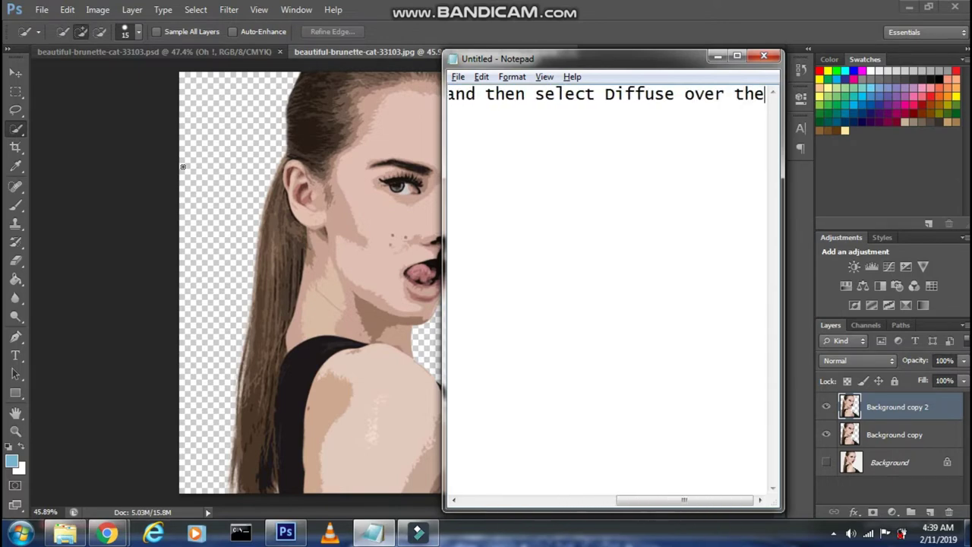
pyautogui.write('re')
pyautogui.hotkey('alt', 'Tab')
pyautogui.click(228, 9)
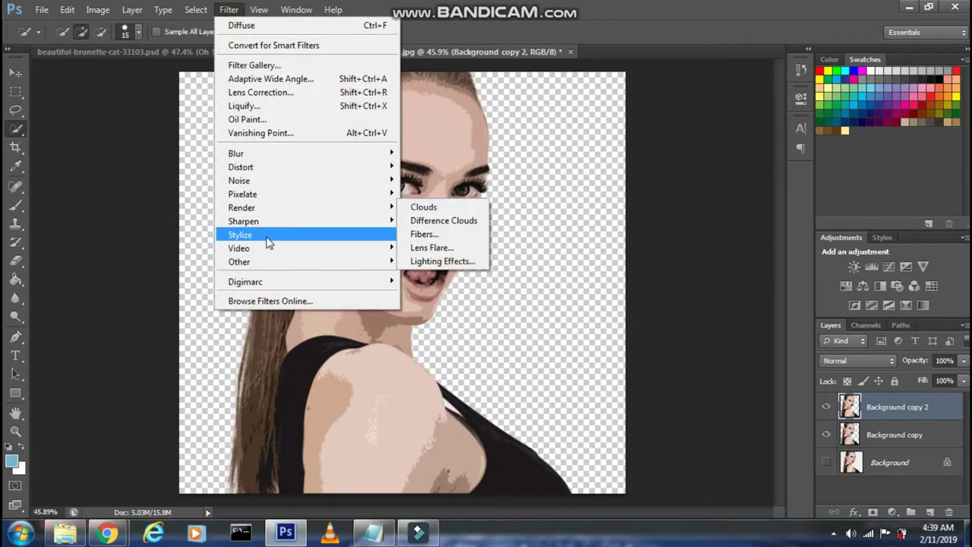
pyautogui.click(445, 234)
# Apply Diffuse in Anisotropic mode to Background copy 2
pyautogui.hotkey('alt', 'Tab')
pyautogui.hotkey('ctrl', 'a')
pyautogui.press('BackSpace')
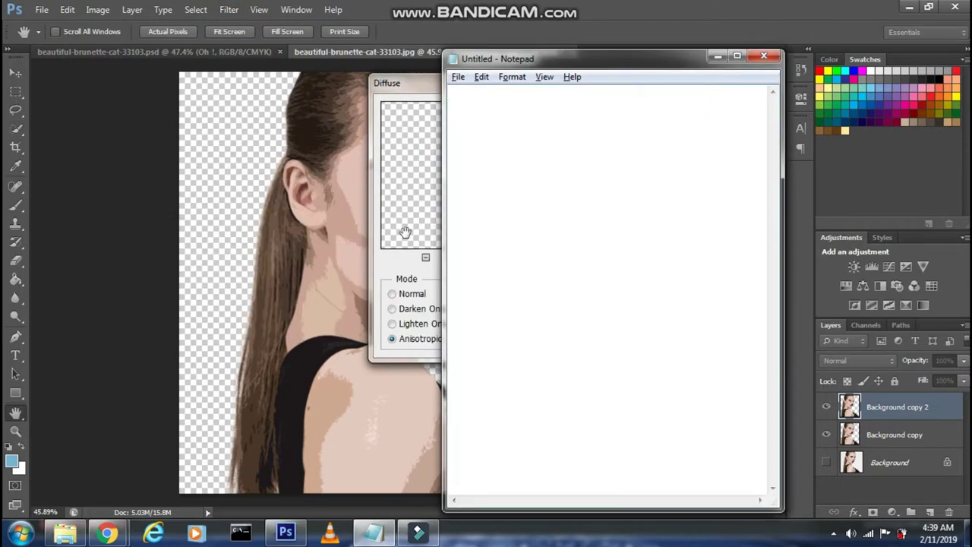
pyautogui.write('lect Anisotr')
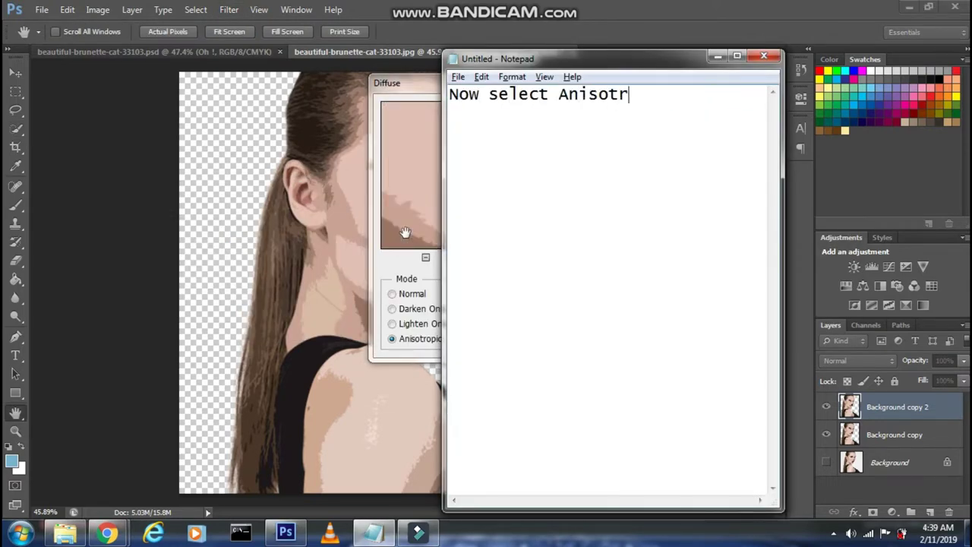
pyautogui.write(' there an')
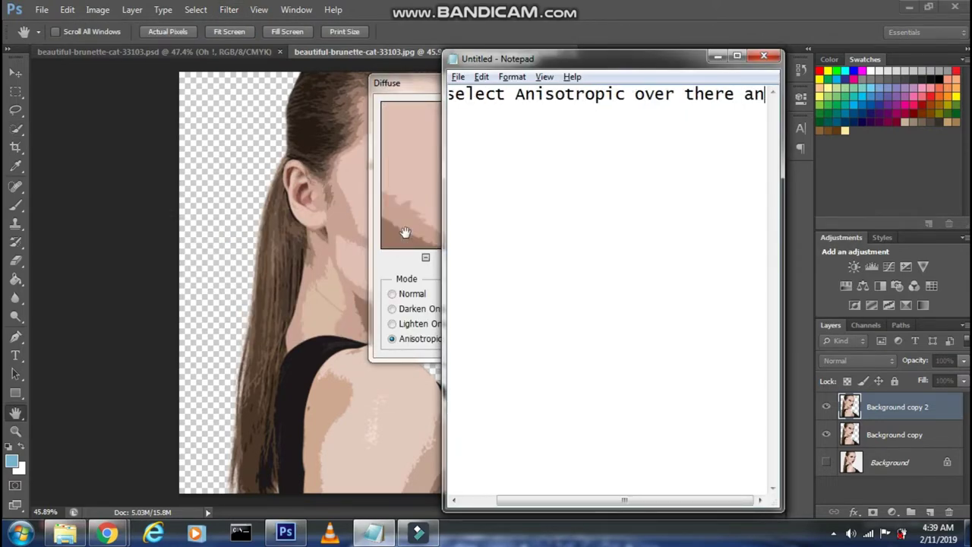
pyautogui.write('d then press Ok')
pyautogui.hotkey('alt', 'Tab')
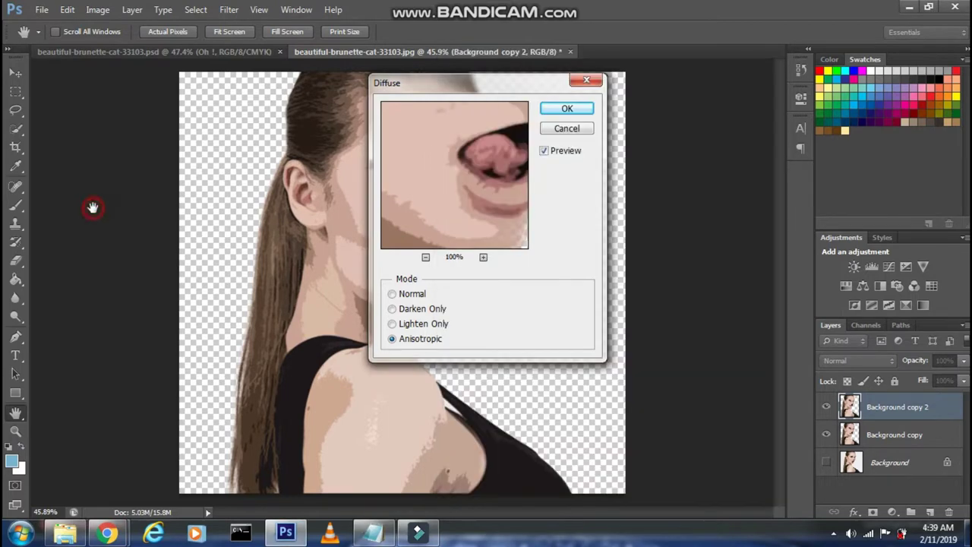
pyautogui.click(575, 111)
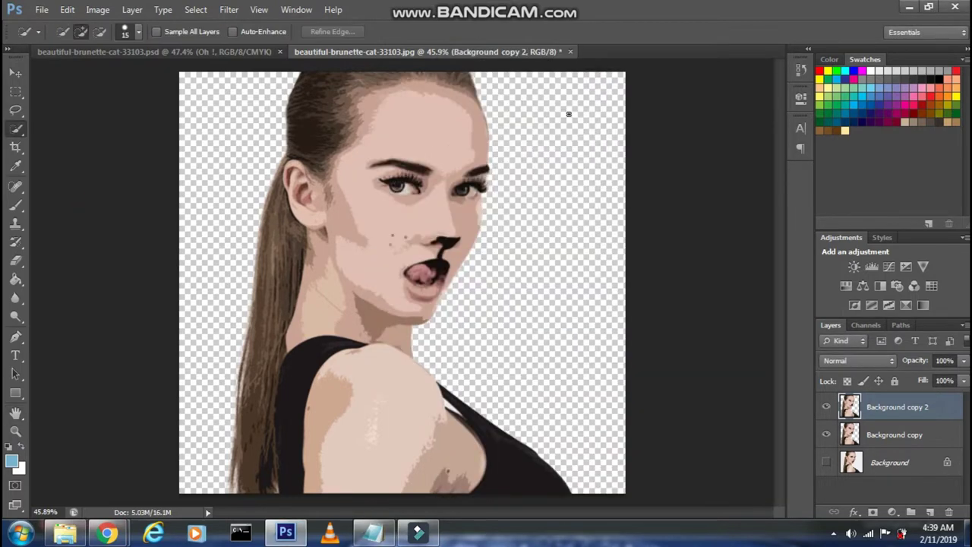
pyautogui.hotkey('alt', 'Tab')
# Toggle Background copy 2's visibility twice to compare it with the layer beneath
pyautogui.hotkey('ctrl', 'a')
pyautogui.press('Delete')
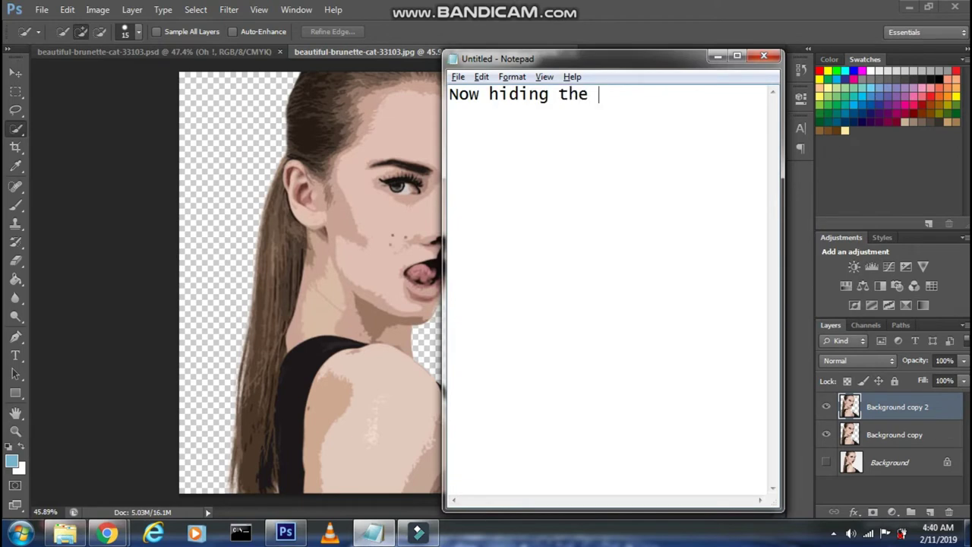
pyautogui.write('to show the ')
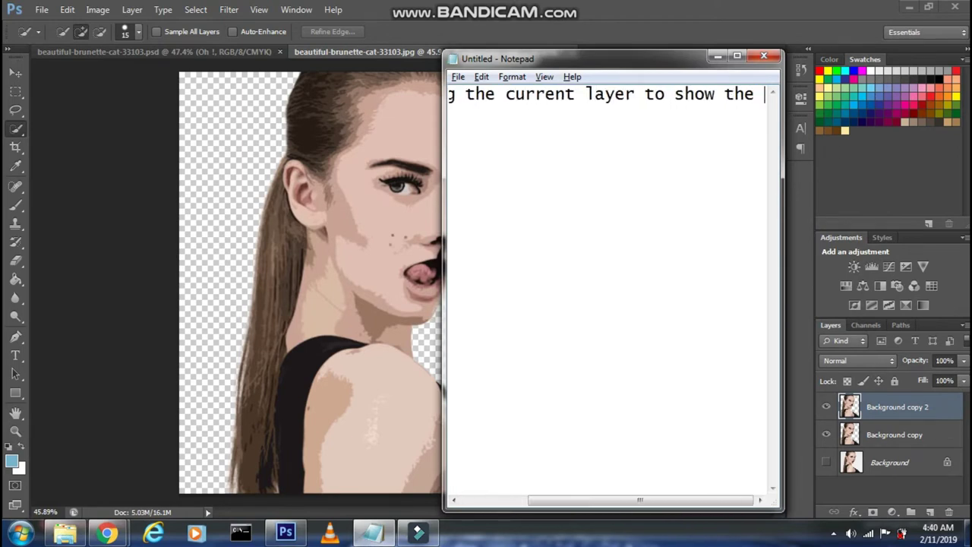
pyautogui.write('difference')
pyautogui.click(141, 176)
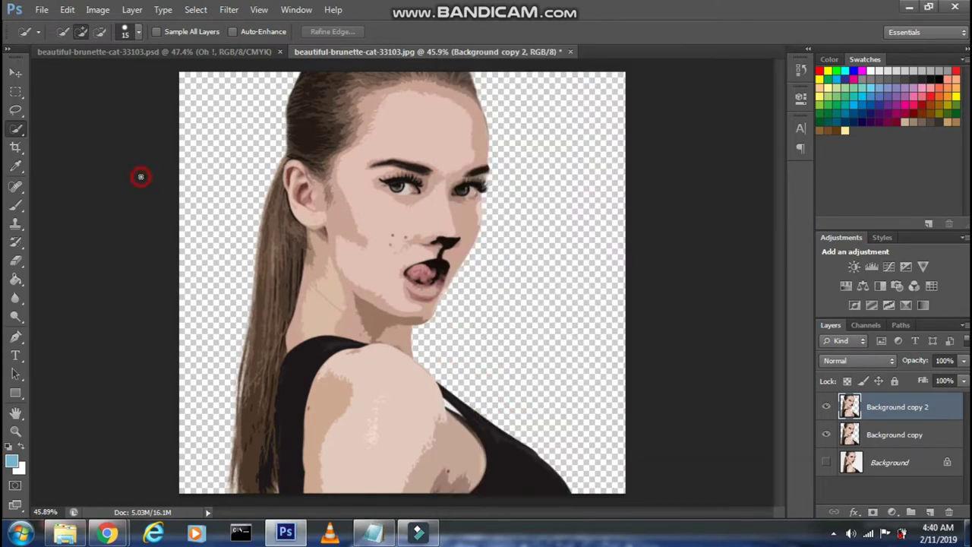
pyautogui.click(826, 408)
pyautogui.click(826, 407)
pyautogui.click(826, 408)
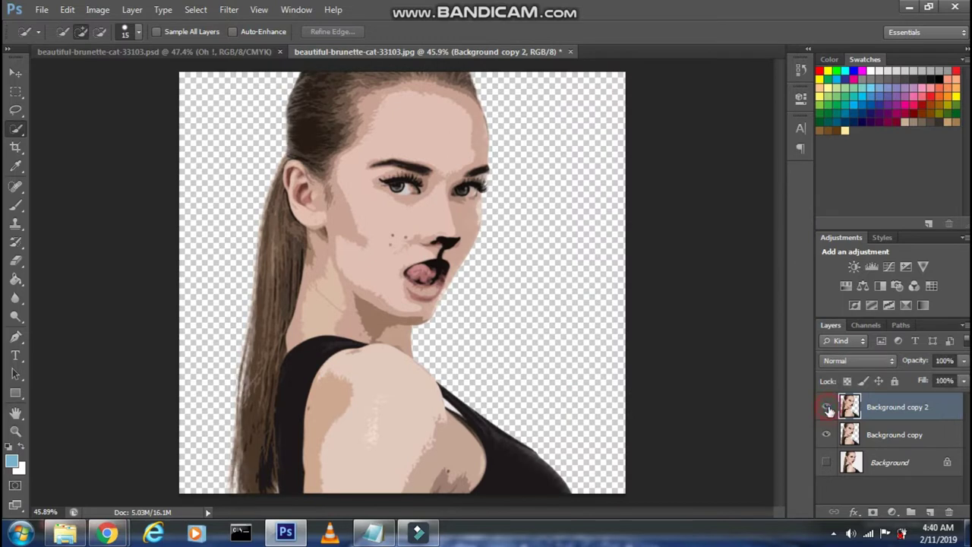
pyautogui.click(827, 407)
# Apply Filter > Sharpen > Sharpen More to Background copy 2 and clear the note
pyautogui.click(372, 533)
pyautogui.hotkey('ctrl', 'a')
pyautogui.press('Delete')
pyautogui.write('Now')
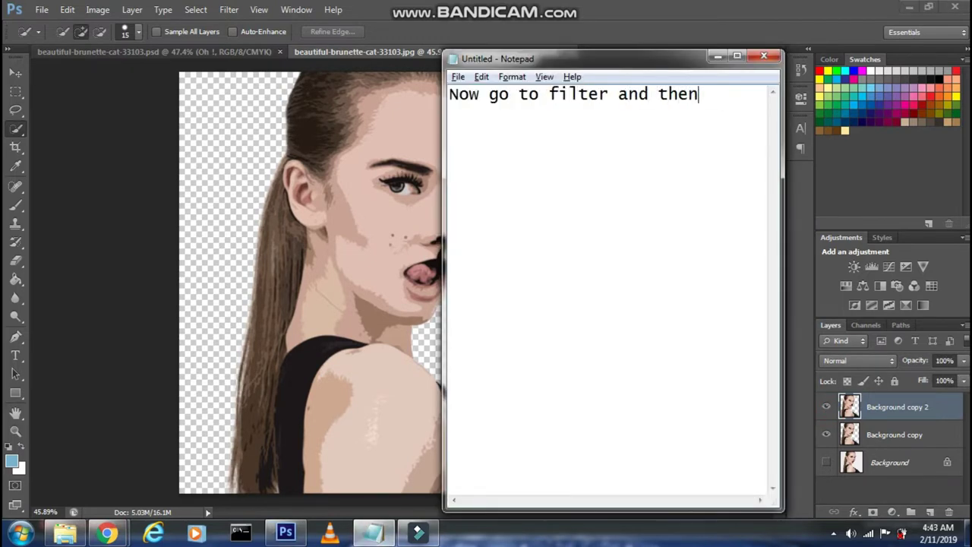
pyautogui.write('arpen and then ')
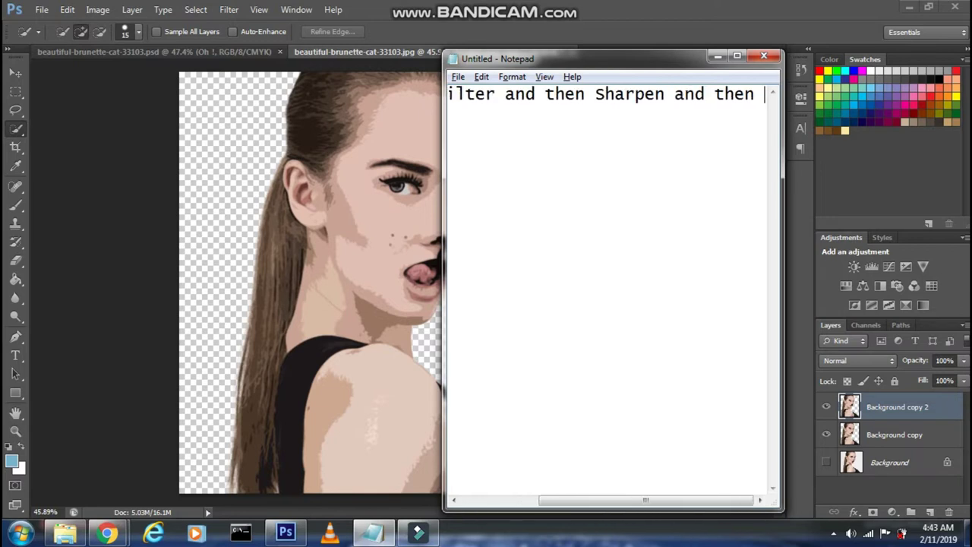
pyautogui.write('select Sharpen ')
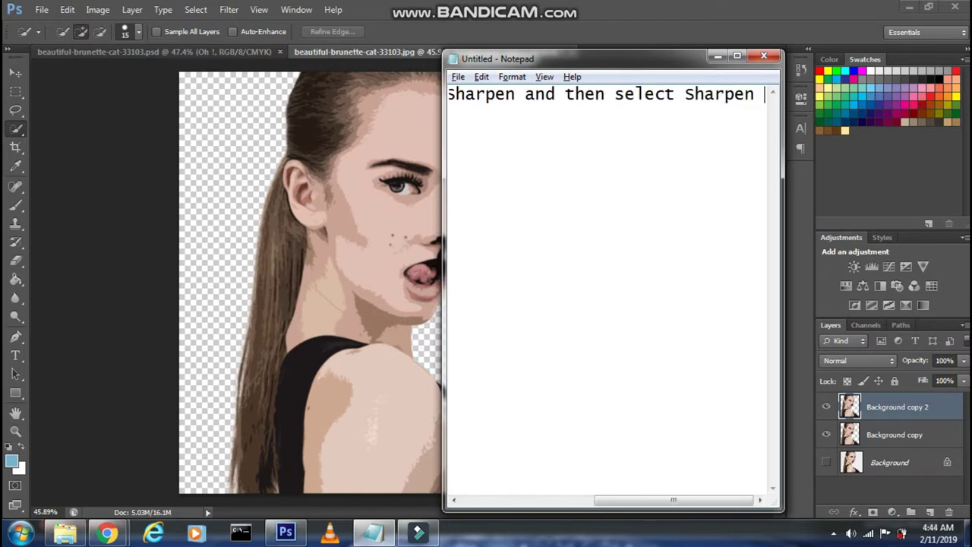
pyautogui.write('more over there')
pyautogui.click(188, 163)
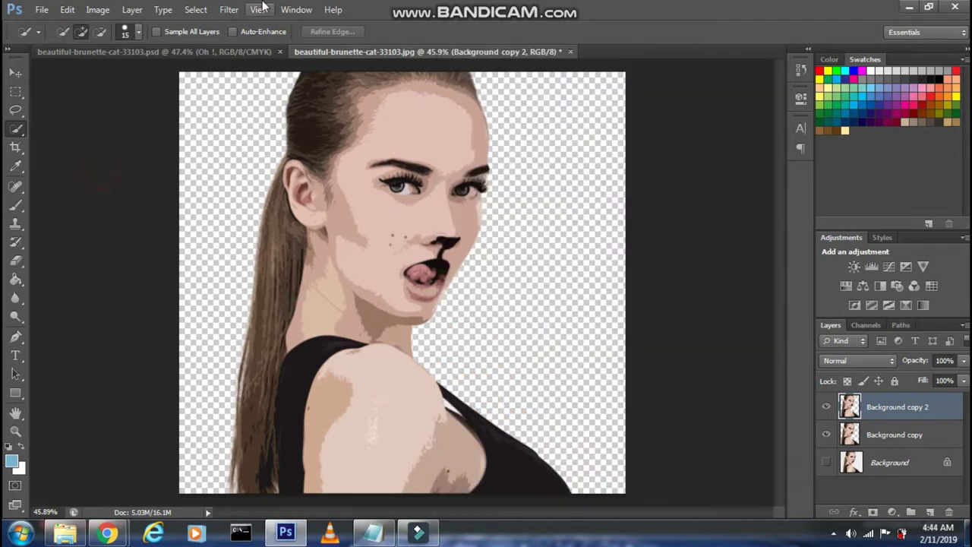
pyautogui.click(229, 9)
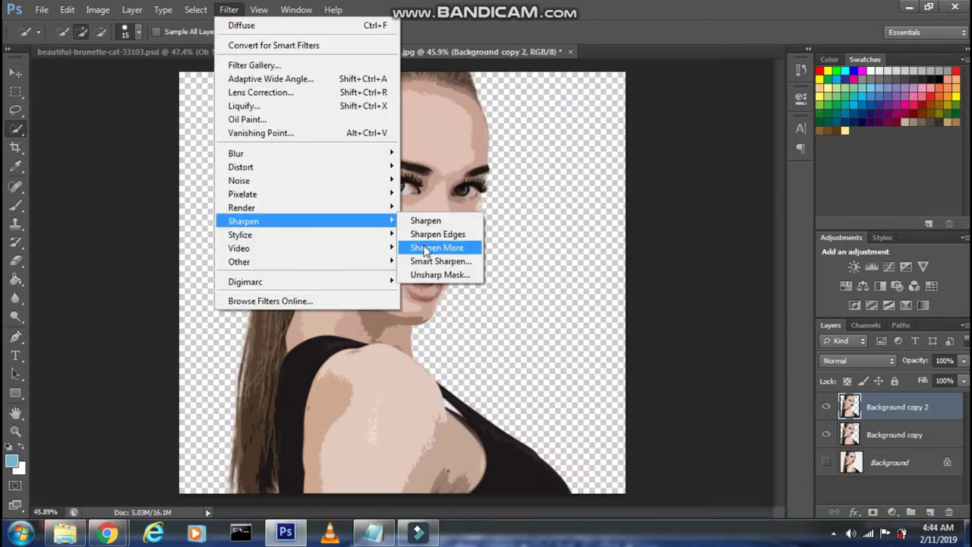
pyautogui.click(425, 246)
pyautogui.hotkey('alt', 'Tab')
pyautogui.hotkey('ctrl', 'a')
pyautogui.press('BackSpace')
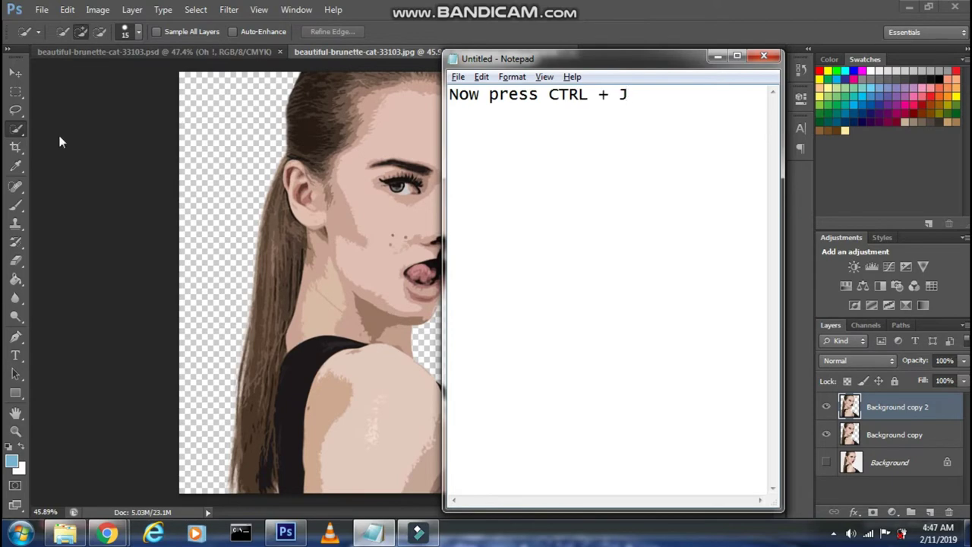
# Duplicate the layer as Background copy 3 and note the Pixelate > Color Halftone step
pyautogui.hotkey('alt', 'Tab')
pyautogui.hotkey('ctrl', 'j')
pyautogui.hotkey('alt', 'Tab')
pyautogui.hotkey('ctrl', 'a')
pyautogui.press('BackSpace')
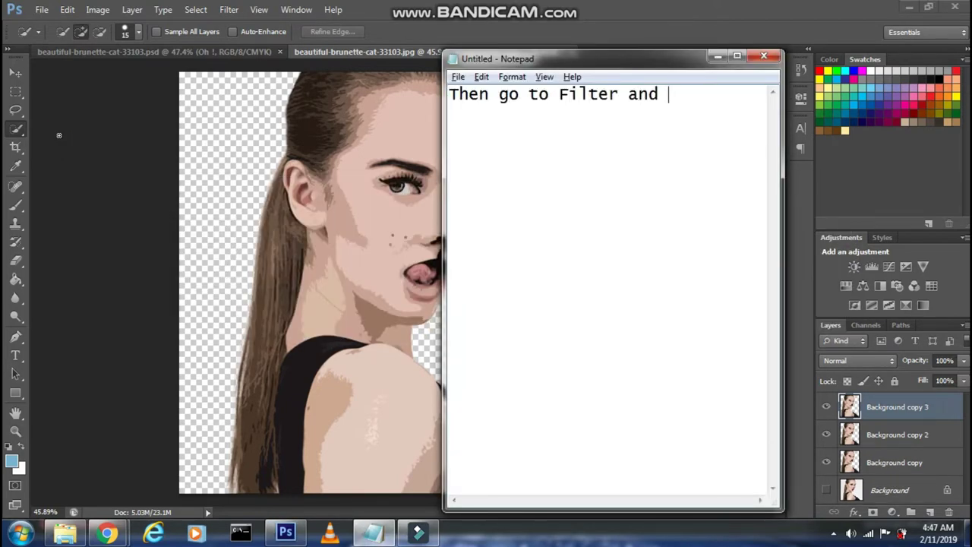
pyautogui.write('ixelate a')
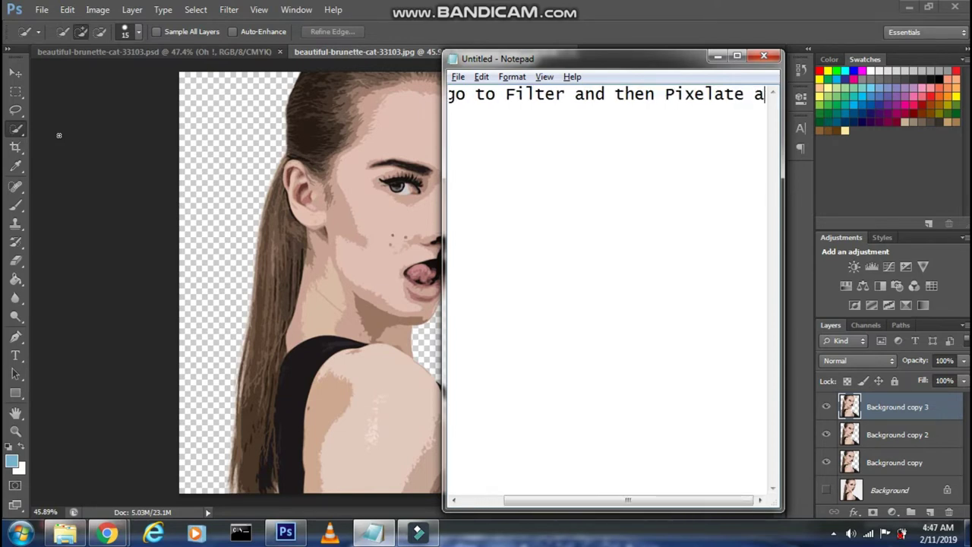
pyautogui.write('nd then select Co')
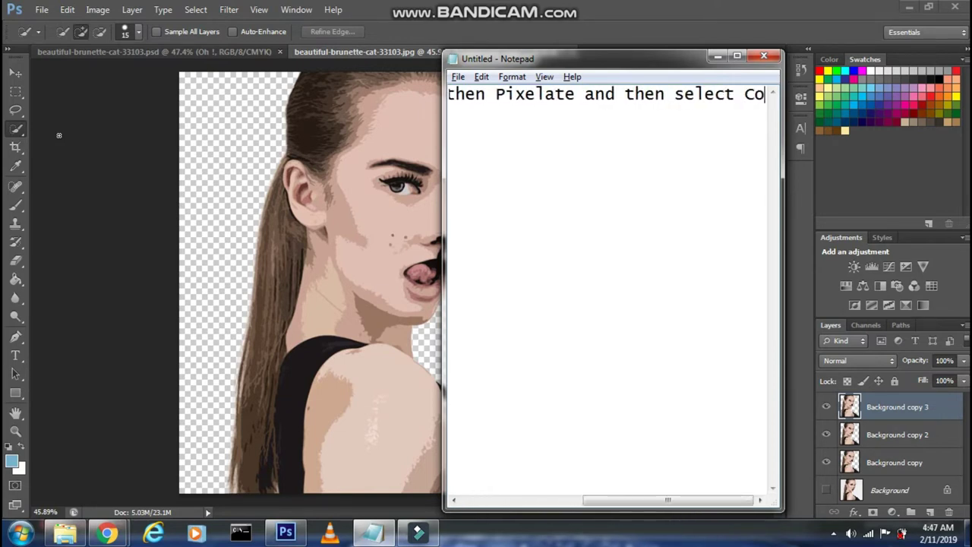
pyautogui.write('lor halftone ove')
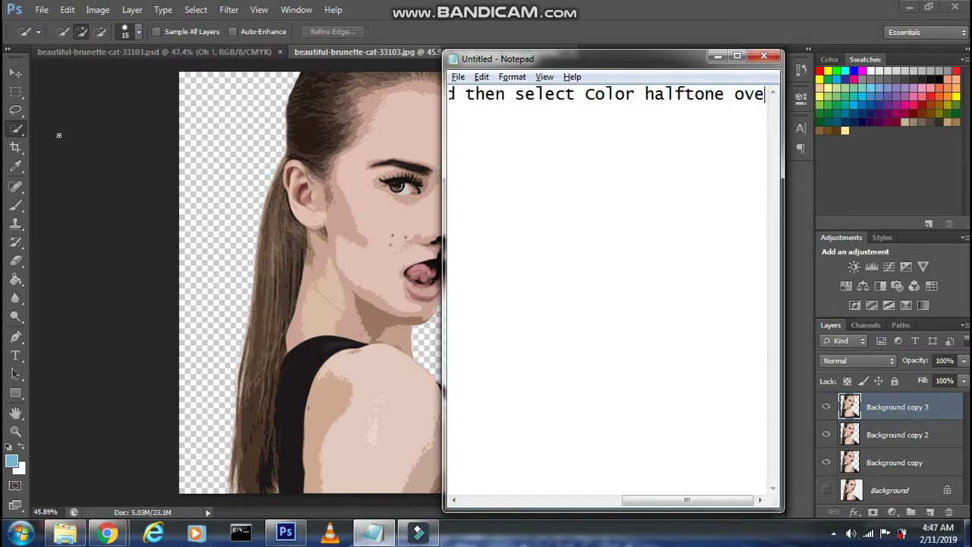
pyautogui.write('r there')
# Open Filter > Pixelate > Color Halftone
pyautogui.click(96, 143)
pyautogui.click(229, 10)
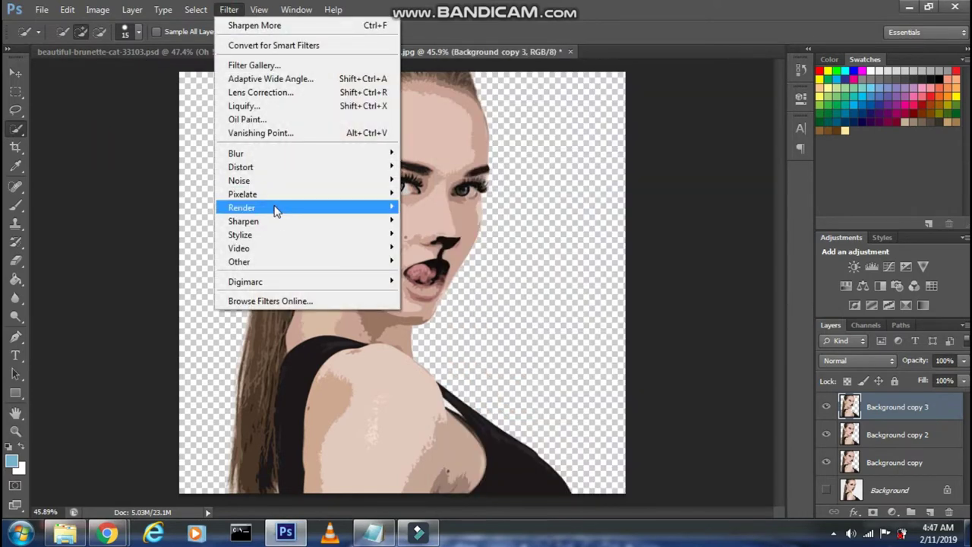
pyautogui.click(441, 193)
# Apply Color Halftone with Max. Radius 8 and default channel angles
pyautogui.hotkey('alt', 'Tab')
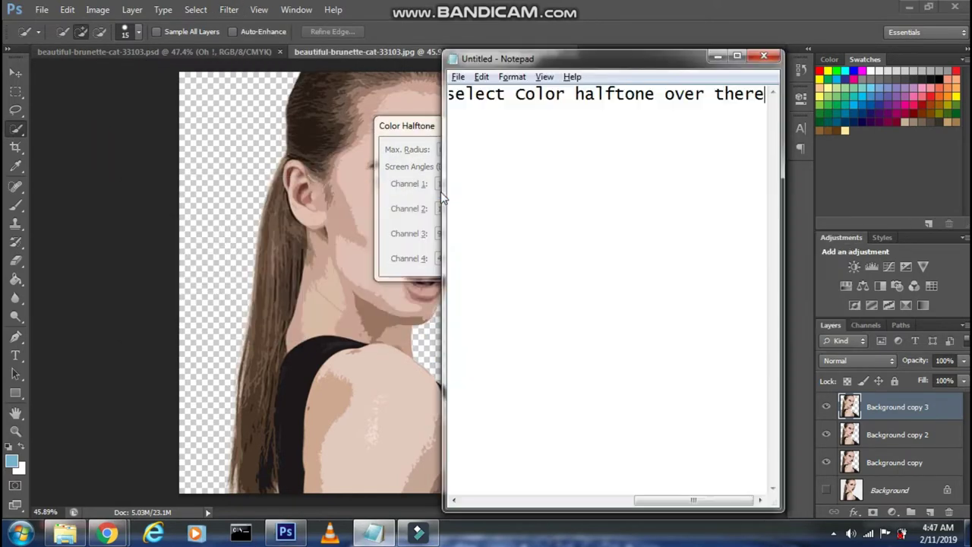
pyautogui.hotkey('ctrl', 'a')
pyautogui.press('BackSpace')
pyautogui.write('Now set the max')
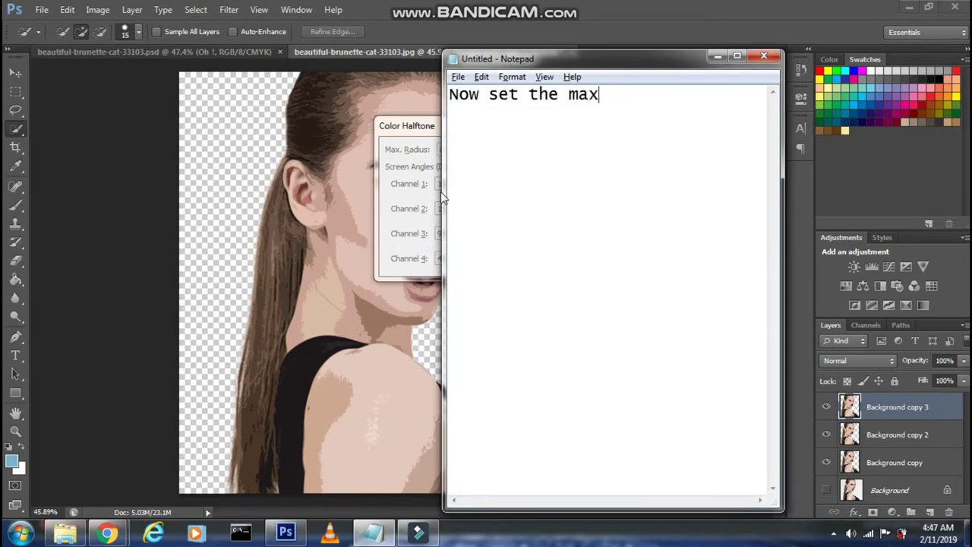
pyautogui.write('an')
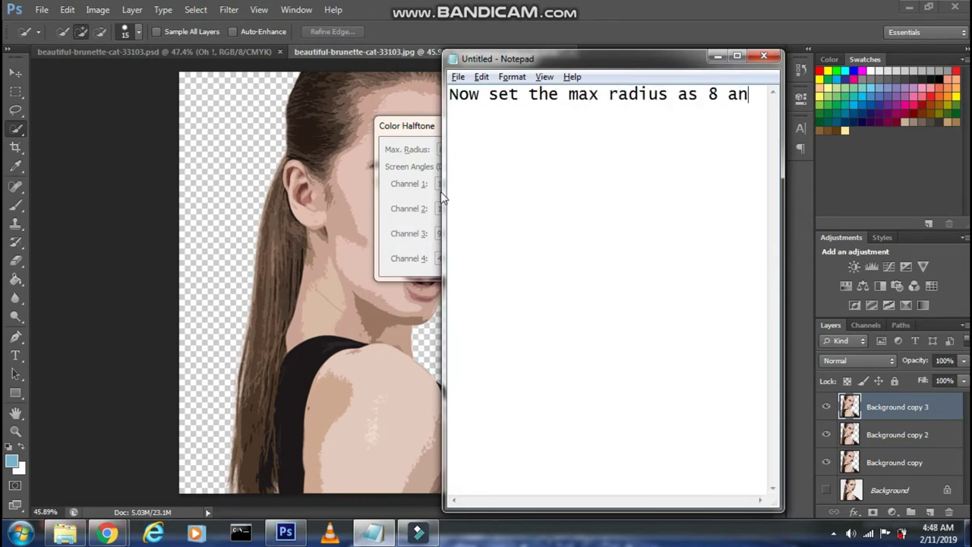
pyautogui.write('d rest all to defaul')
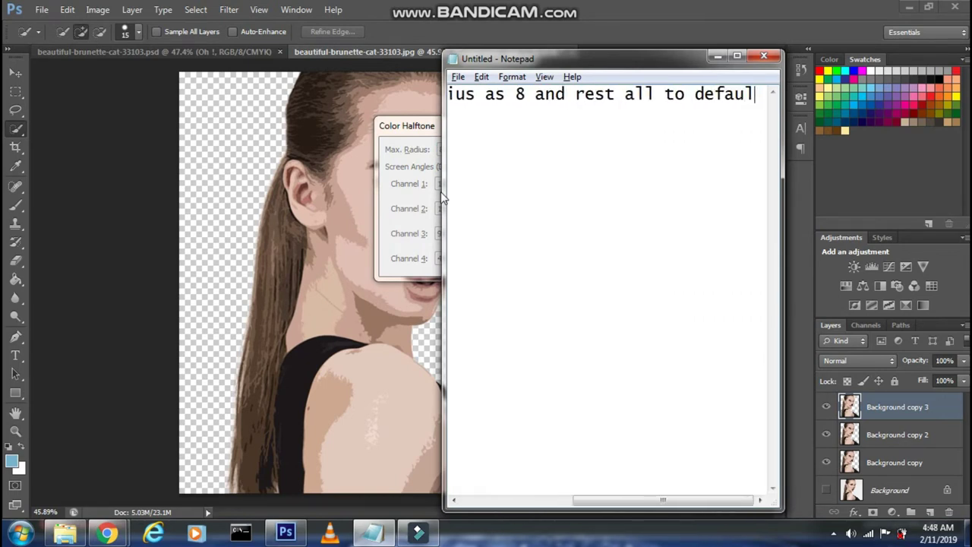
pyautogui.write('t')
pyautogui.click(72, 214)
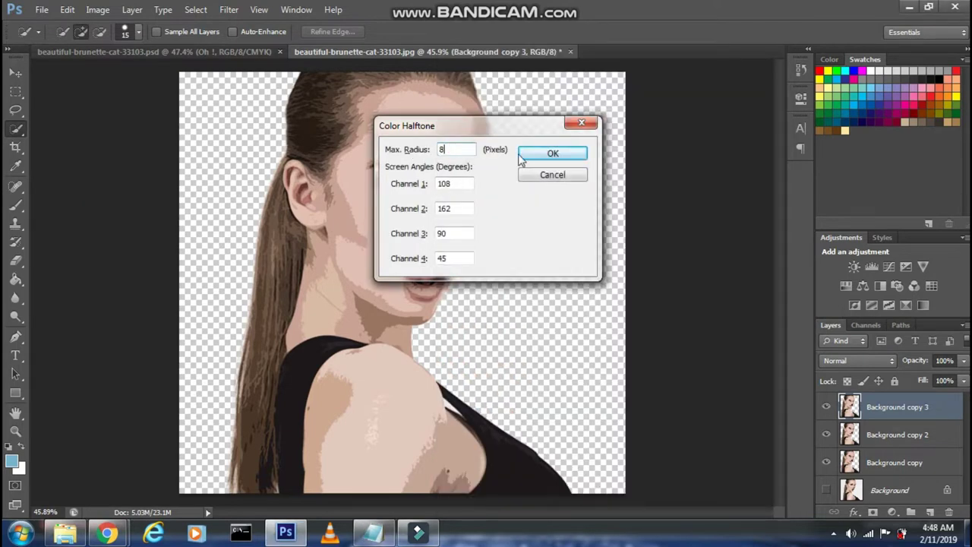
pyautogui.click(539, 152)
pyautogui.hotkey('alt', 'Tab')
# Set Background copy 3's blend mode to Soft Light
pyautogui.hotkey('ctrl', 'a')
pyautogui.press('BackSpace')
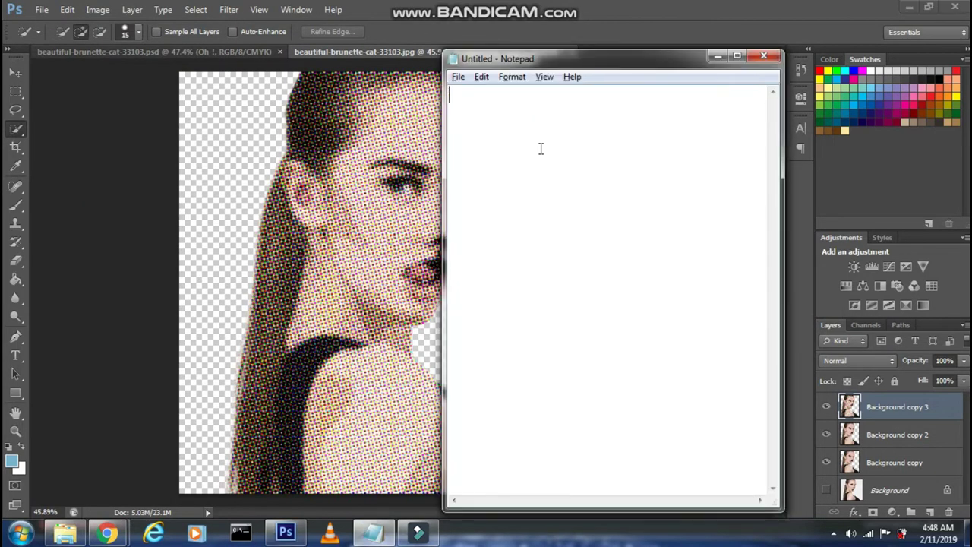
pyautogui.write('Now set the blendi')
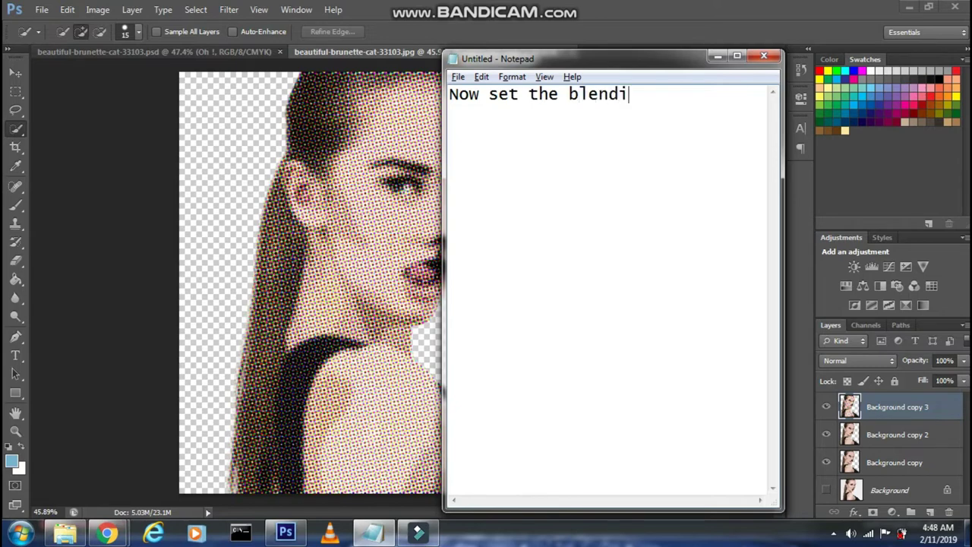
pyautogui.write('e ')
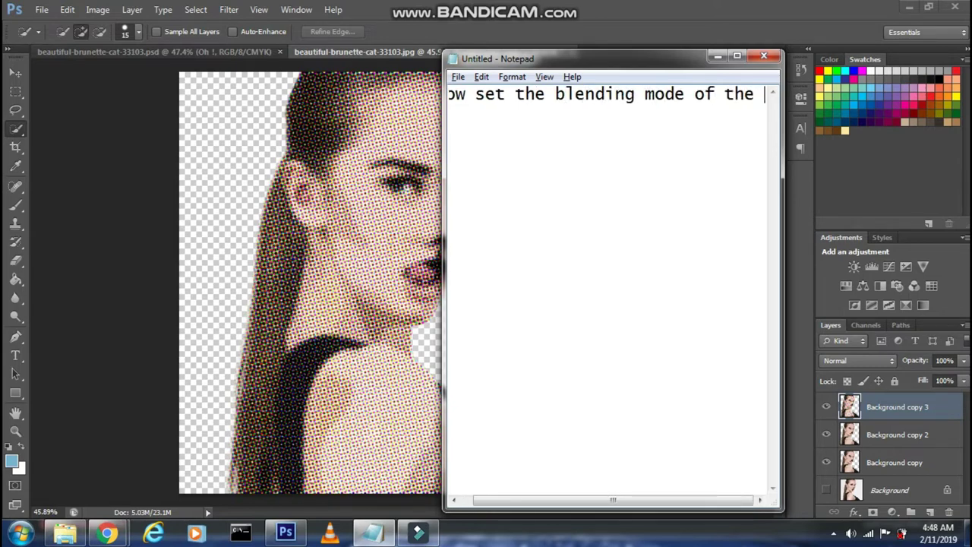
pyautogui.write('layer to soft')
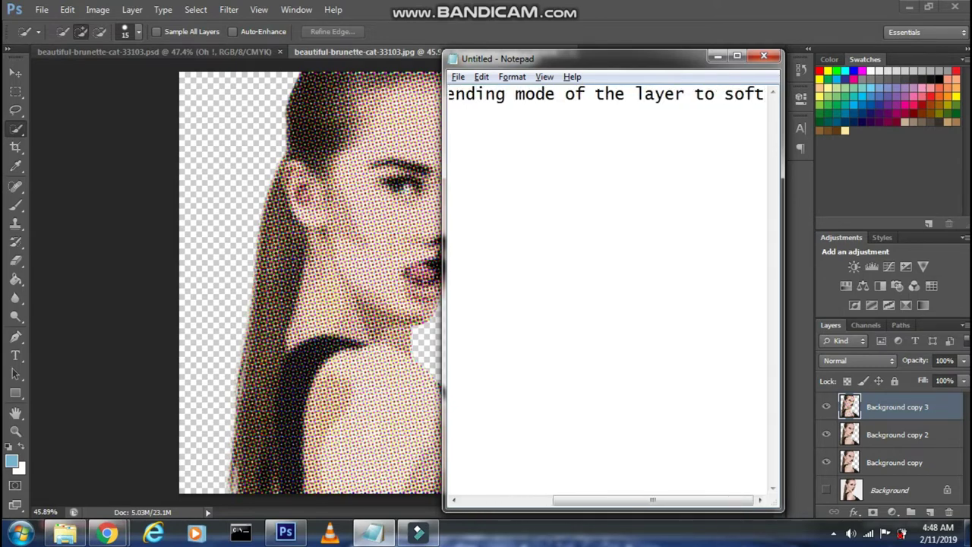
pyautogui.write(' light')
pyautogui.click(144, 203)
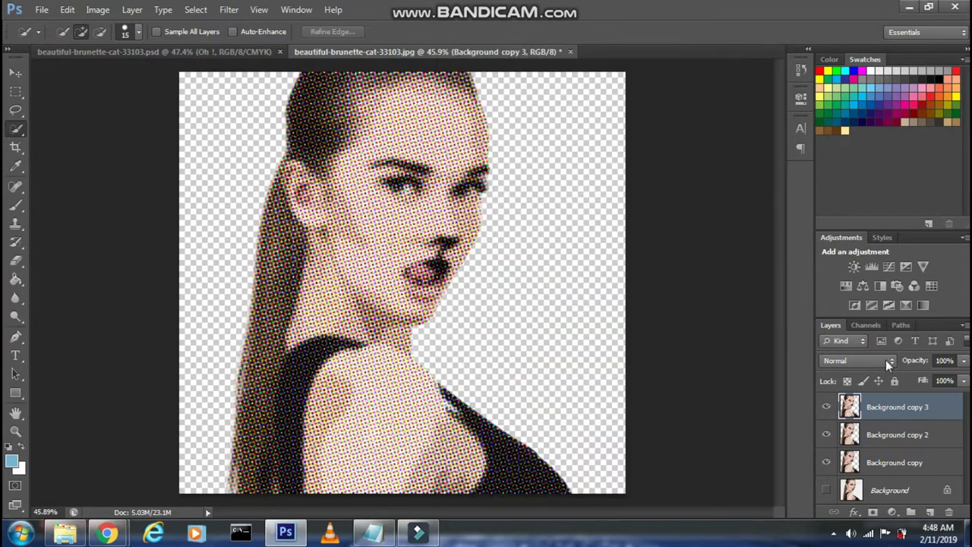
pyautogui.click(886, 360)
pyautogui.click(841, 189)
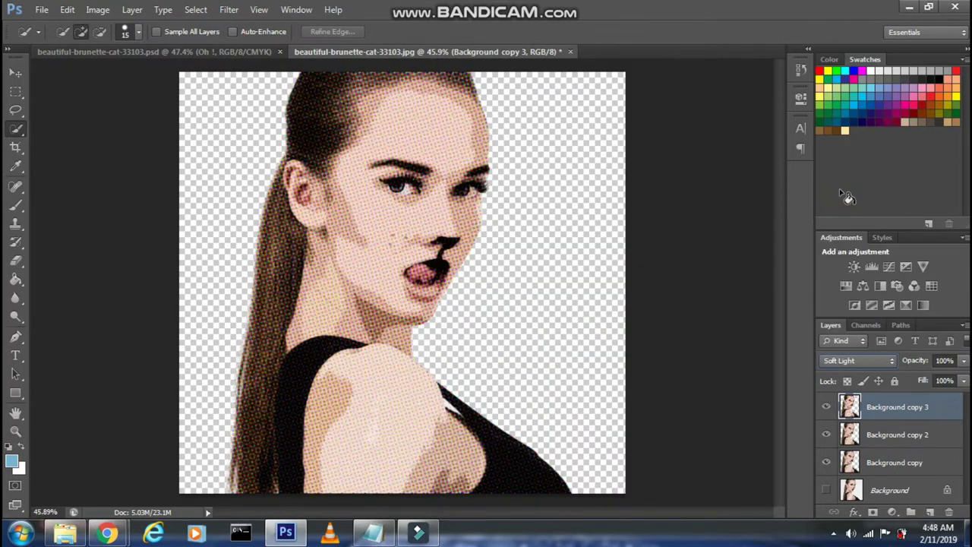
# Lower Background copy 3's opacity to 59%
pyautogui.click(372, 532)
pyautogui.write("Then reduce it's opacity to 60%")
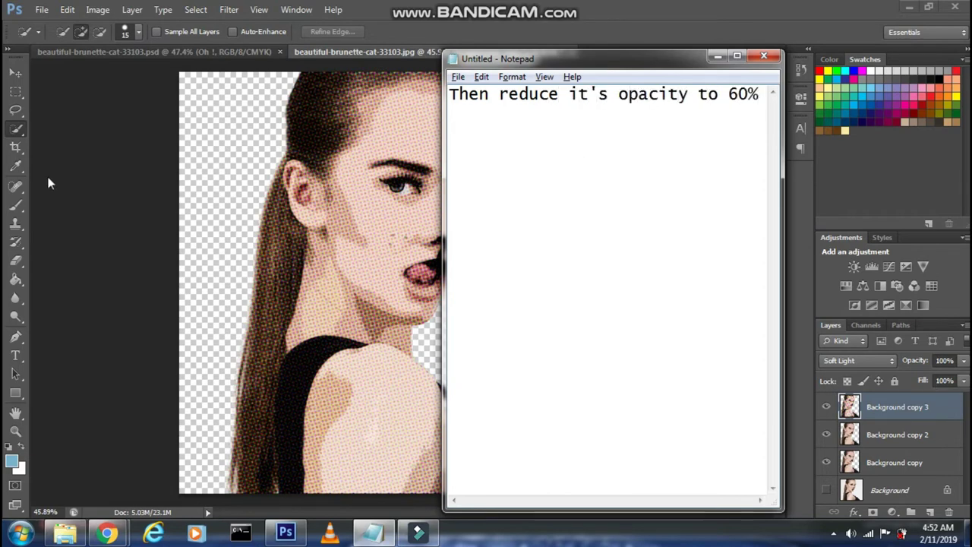
pyautogui.click(48, 182)
pyautogui.click(963, 360)
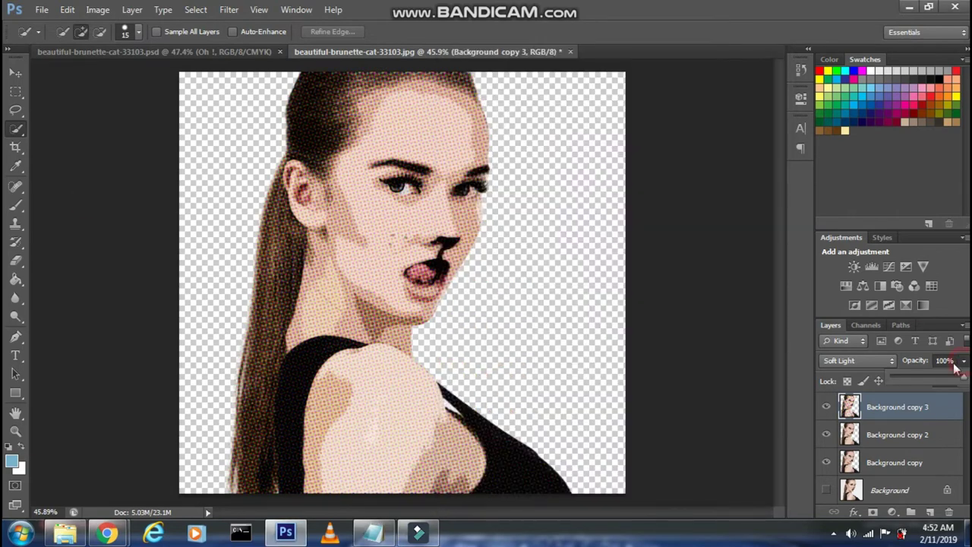
pyautogui.moveTo(959, 377); pyautogui.dragTo(936, 377)
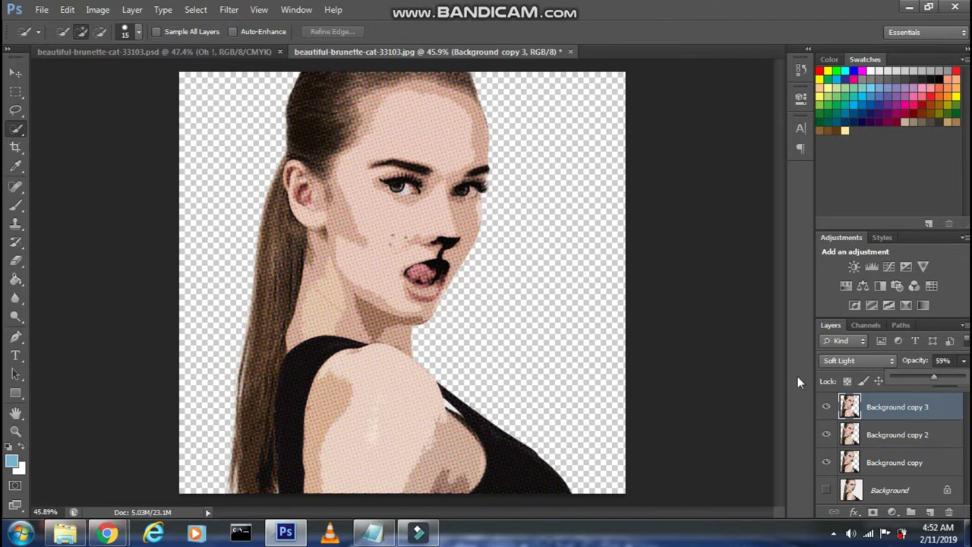
# Add a Solid Color fill layer above the portrait layers
pyautogui.click(372, 532)
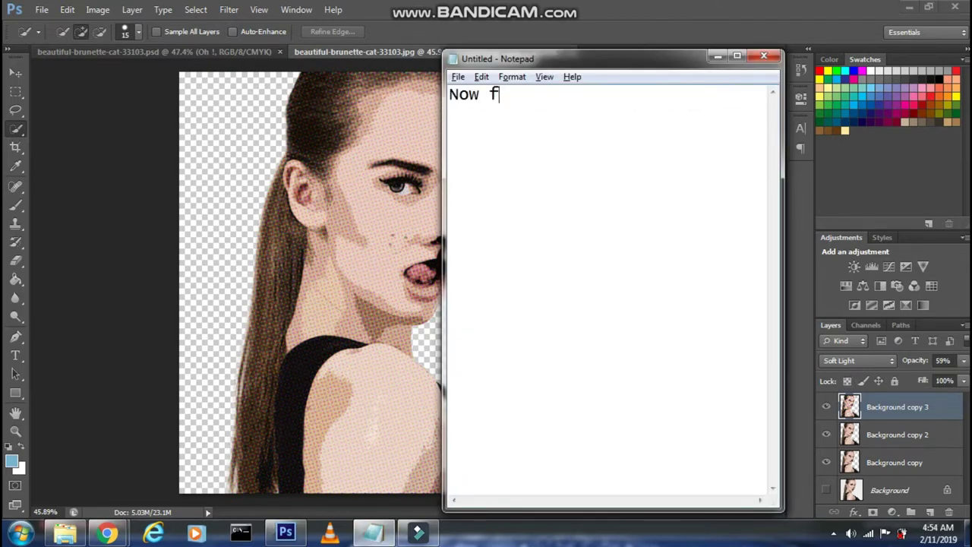
pyautogui.write('or background col')
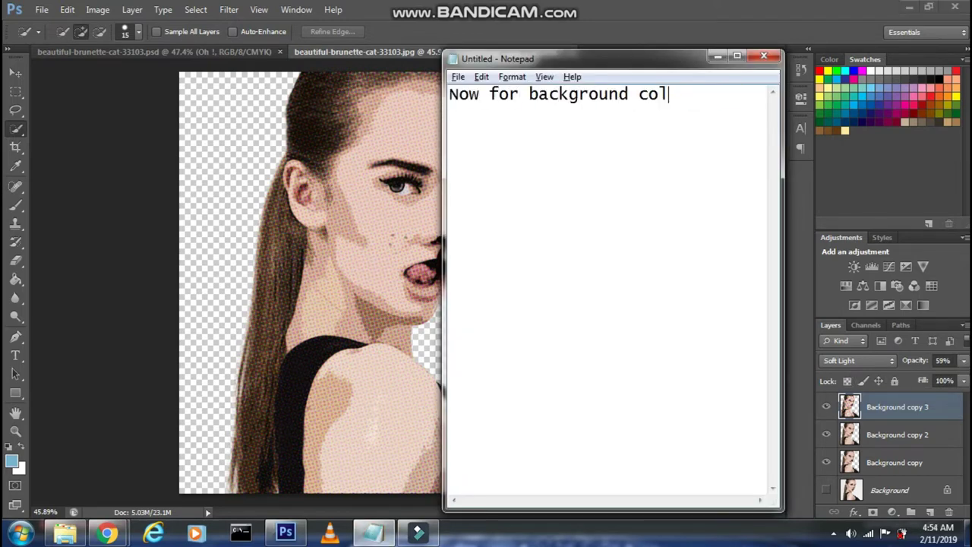
pyautogui.write('ick on create new ')
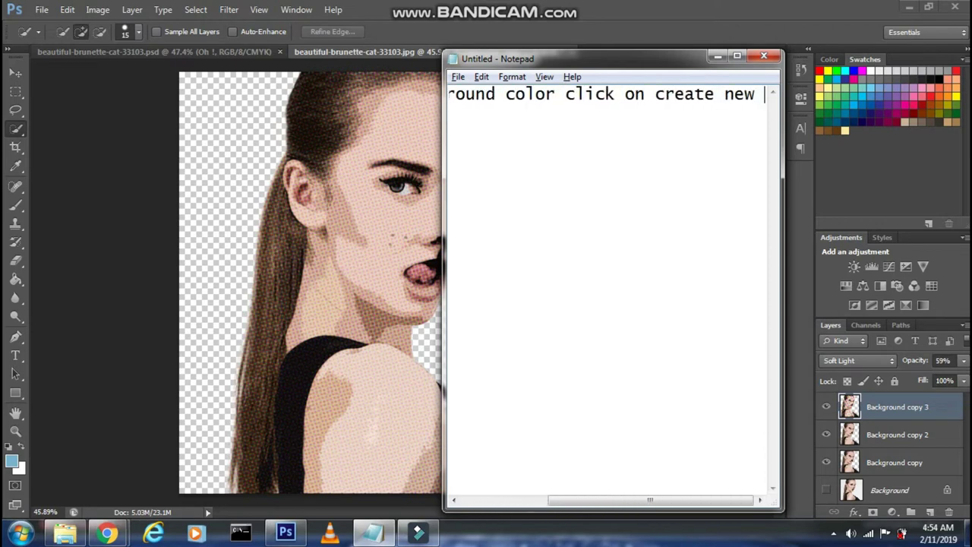
pyautogui.write('fill or adjutment ')
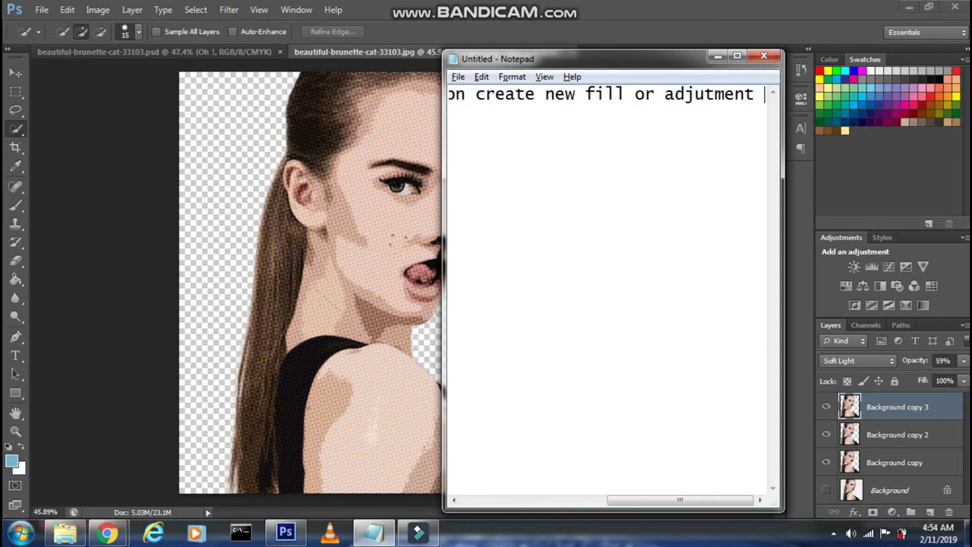
pyautogui.write('layer icon and sel')
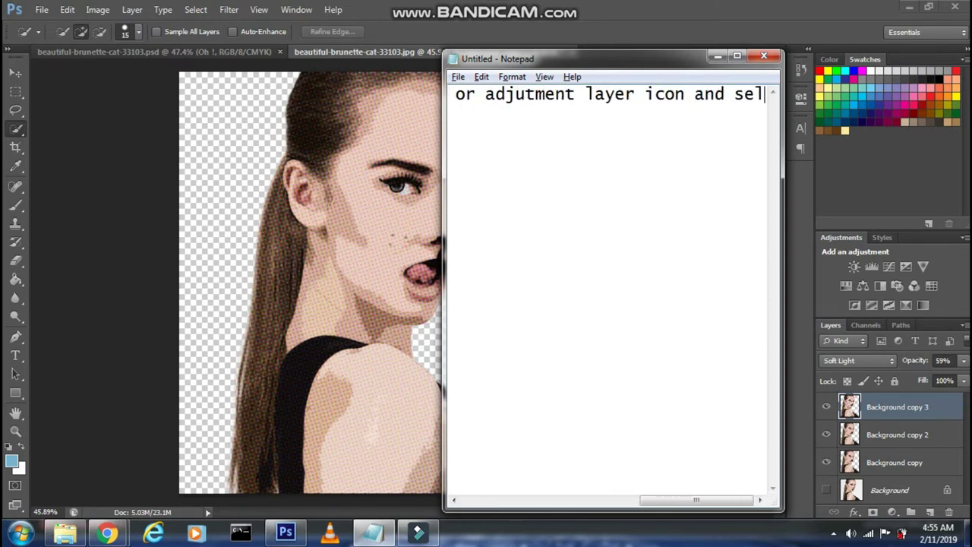
pyautogui.write('ect solid color ')
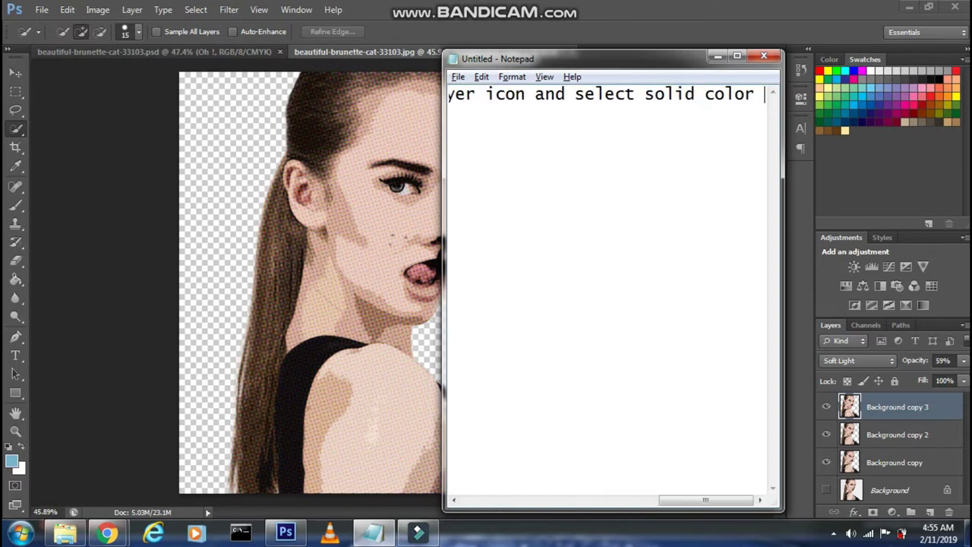
pyautogui.write('over there')
pyautogui.click(171, 235)
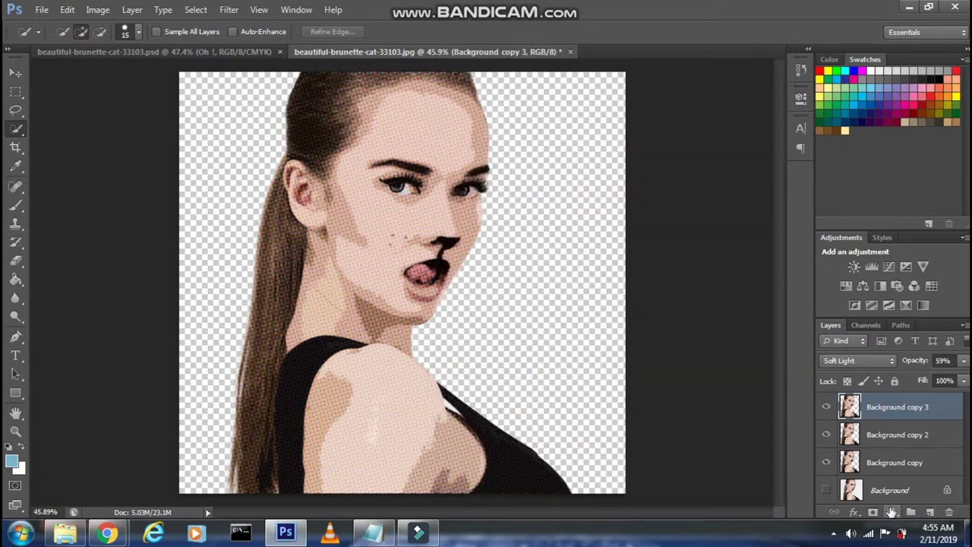
pyautogui.click(892, 512)
pyautogui.click(859, 198)
# Set the fill colour to light blue #7ab1cd and confirm it
pyautogui.hotkey('alt', 'Tab')
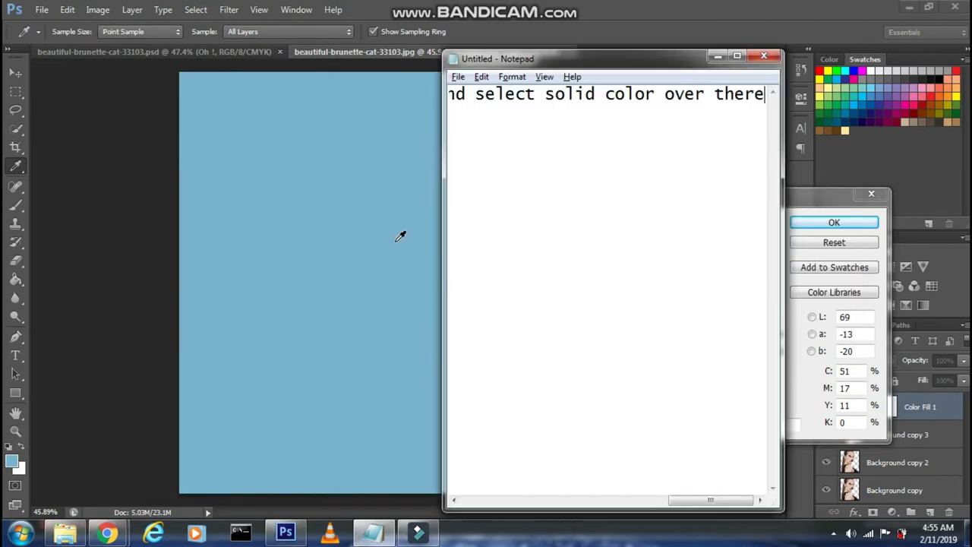
pyautogui.hotkey('ctrl', 'a')
pyautogui.press('BackSpace')
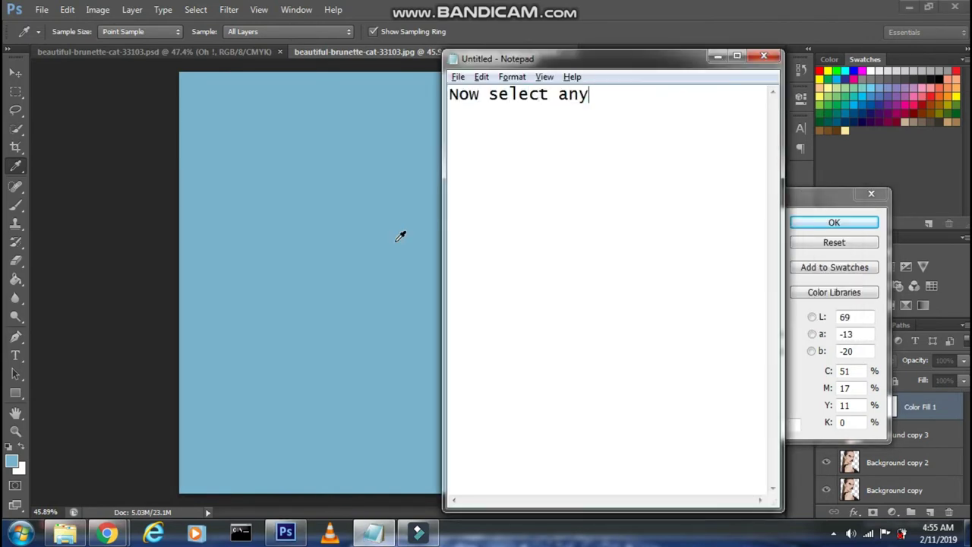
pyautogui.write(' color of your')
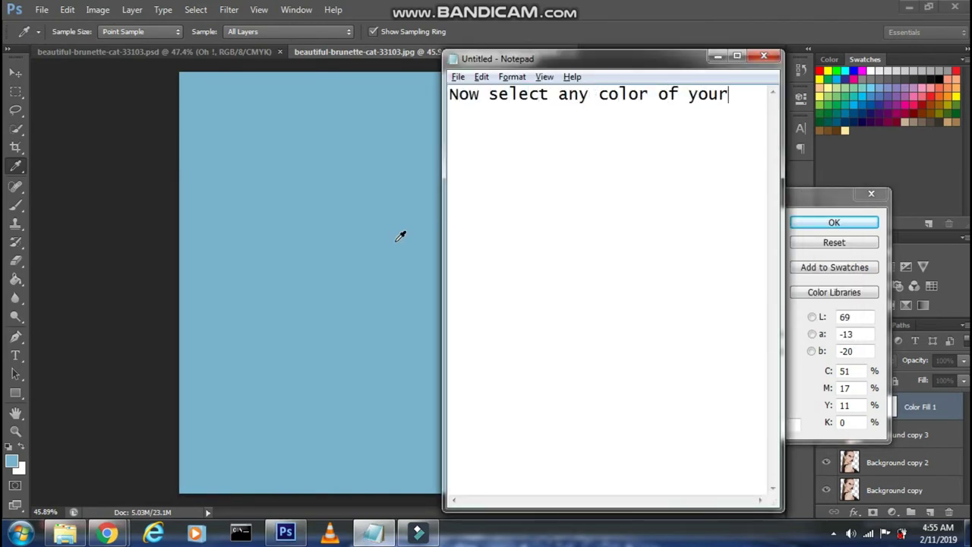
pyautogui.write(' choice and then pre')
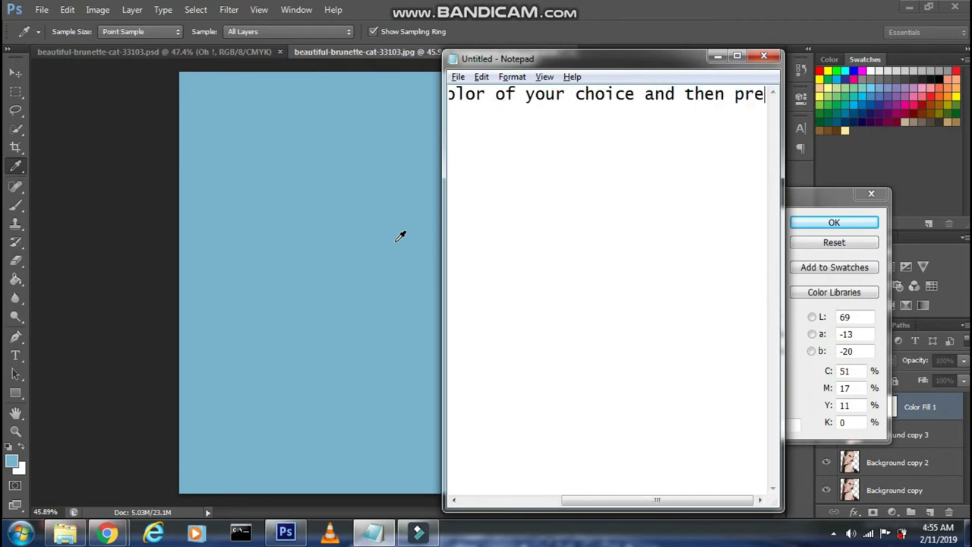
pyautogui.write('ss OK')
pyautogui.click(46, 221)
pyautogui.click(825, 223)
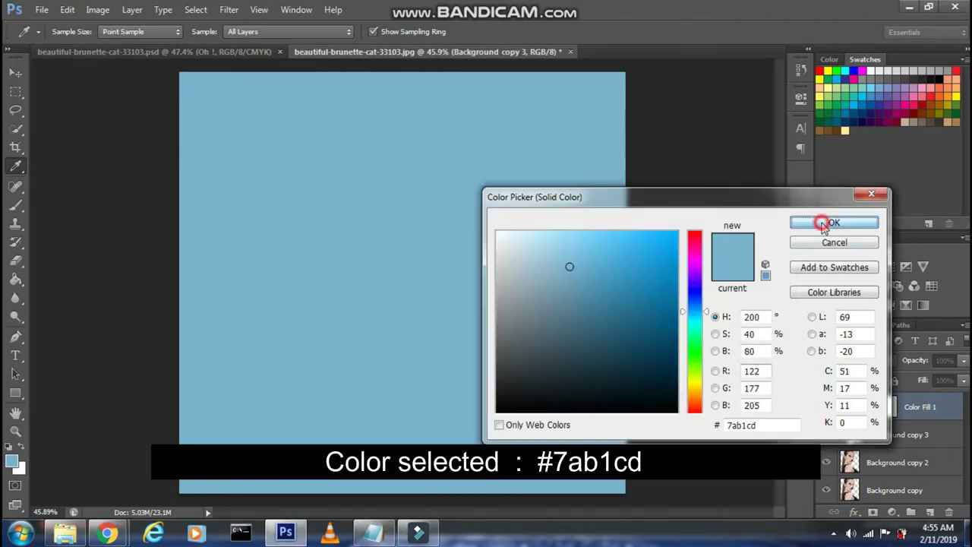
pyautogui.hotkey('alt', 'Tab')
pyautogui.hotkey('ctrl', 'a')
pyautogui.write('N')
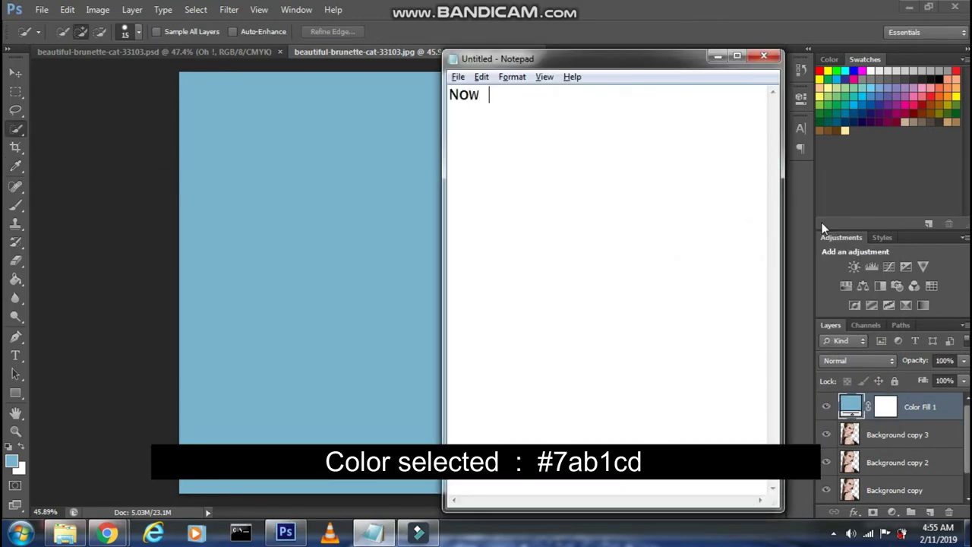
pyautogui.write('drag this layer')
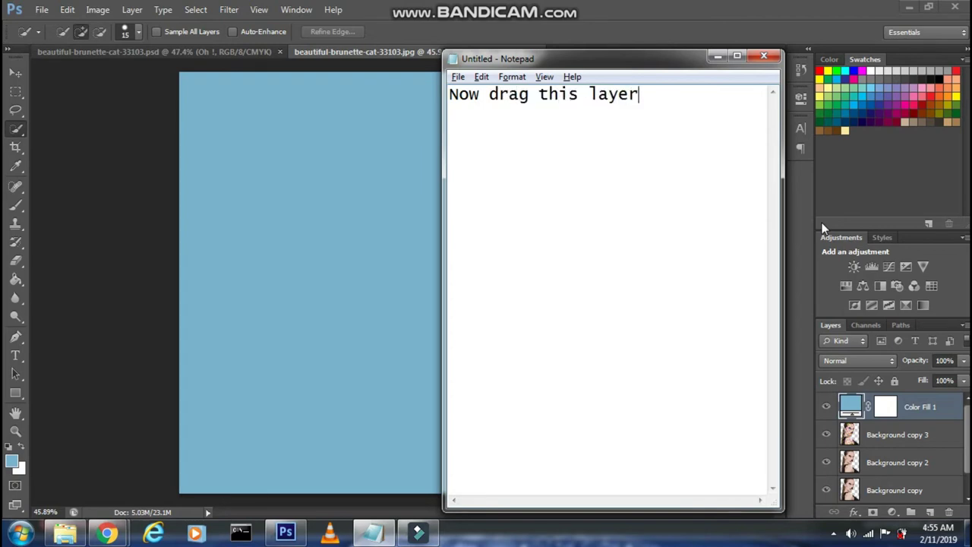
pyautogui.write(' bottom')
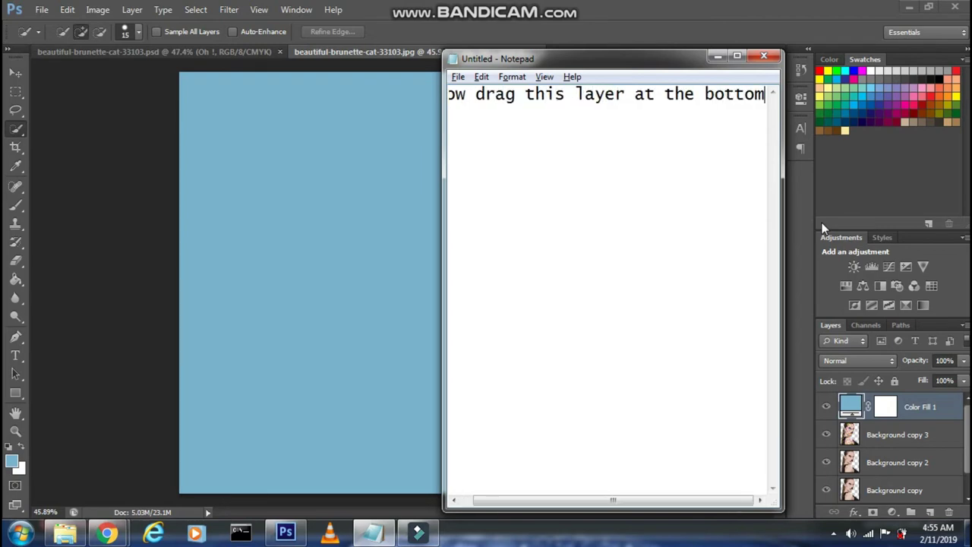
# Move Color Fill 1 below the Background copy so the blue sits behind the portrait
pyautogui.hotkey('alt', 'Tab')
pyautogui.moveTo(923, 408); pyautogui.dragTo(912, 497)
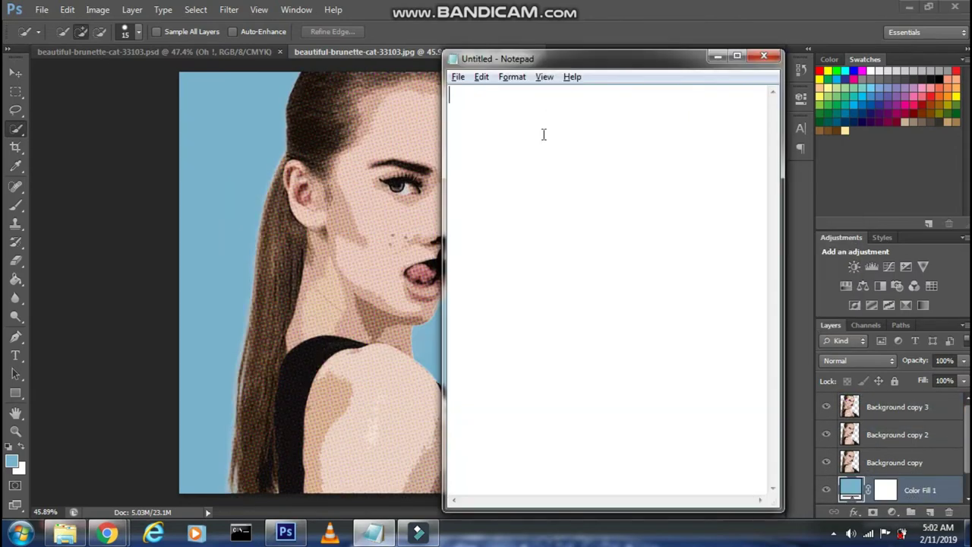
pyautogui.write('Now press')
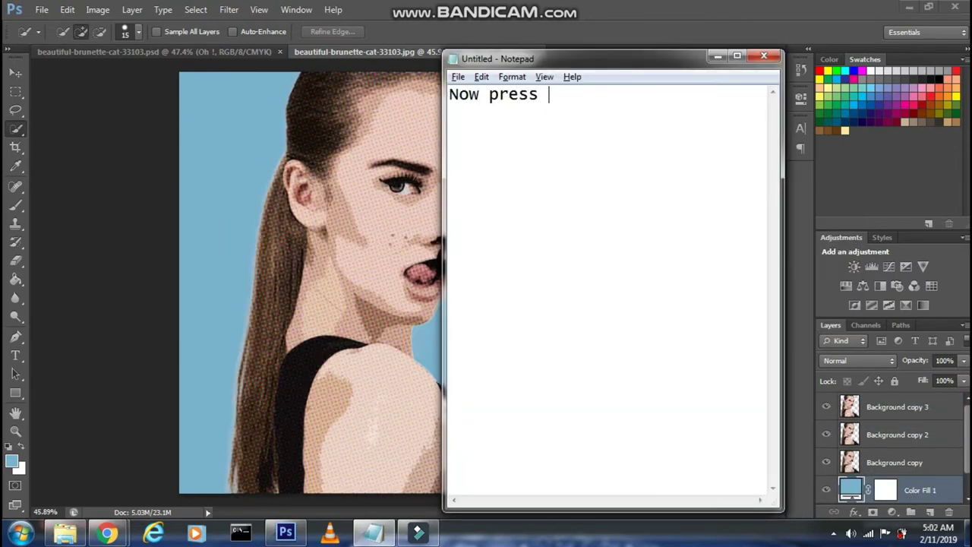
pyautogui.write('CTRL + SHIFT +')
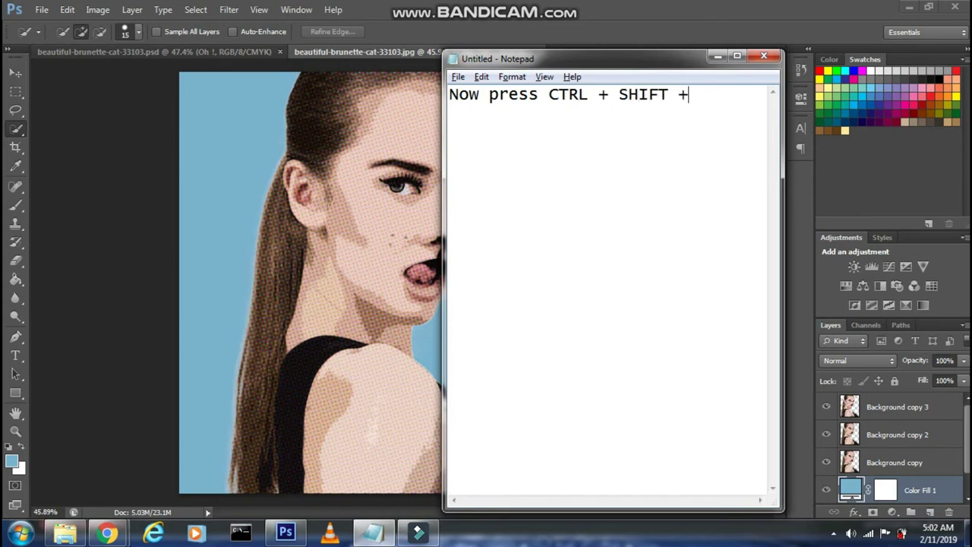
pyautogui.write('erge all the lay')
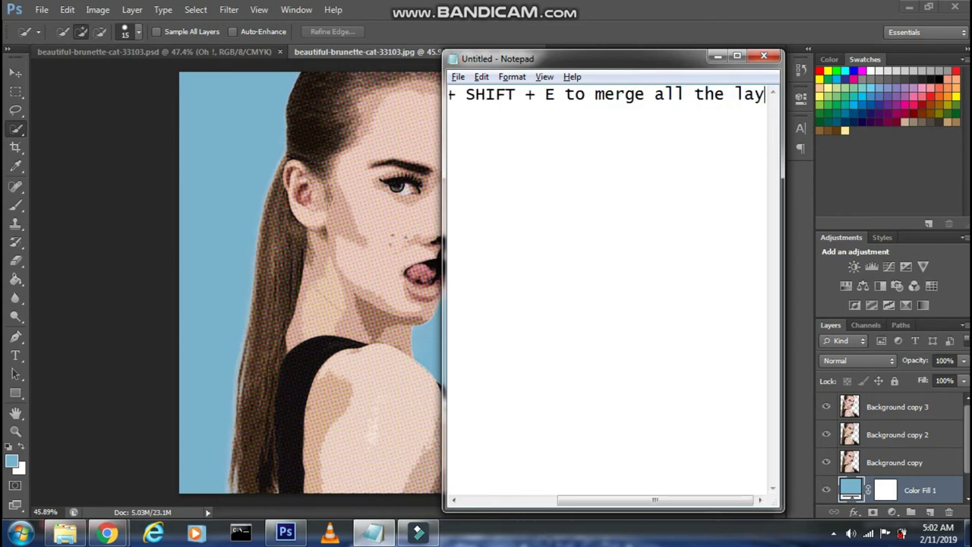
pyautogui.write('er')
# Merge all visible layers into one with Ctrl+Shift+E
pyautogui.click(68, 181)
pyautogui.hotkey('ctrl', 'shift', 'e')
pyautogui.hotkey('alt', 'Tab')
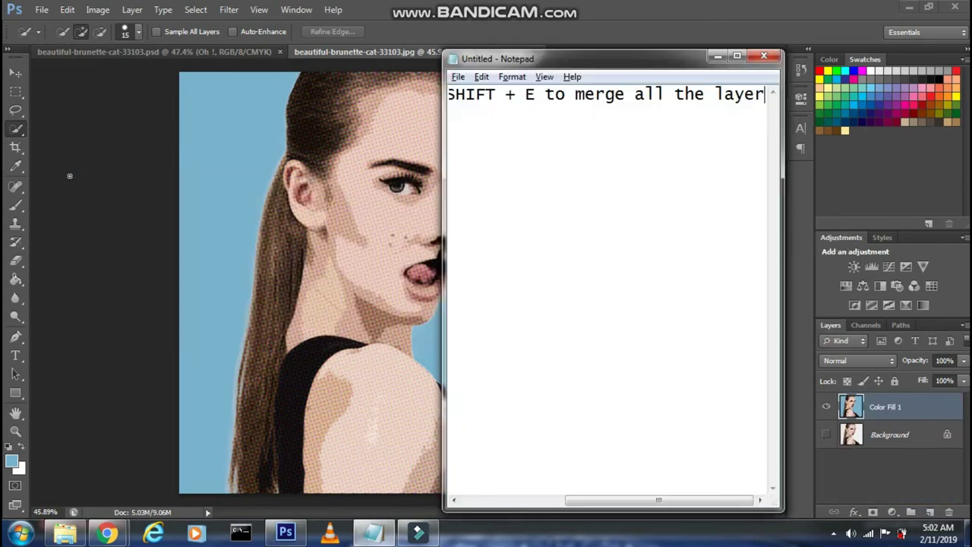
pyautogui.hotkey('ctrl', 'a')
pyautogui.press('BackSpace')
# Drag the halftone cloud thought-bubble PNG into the document
pyautogui.write('Then')
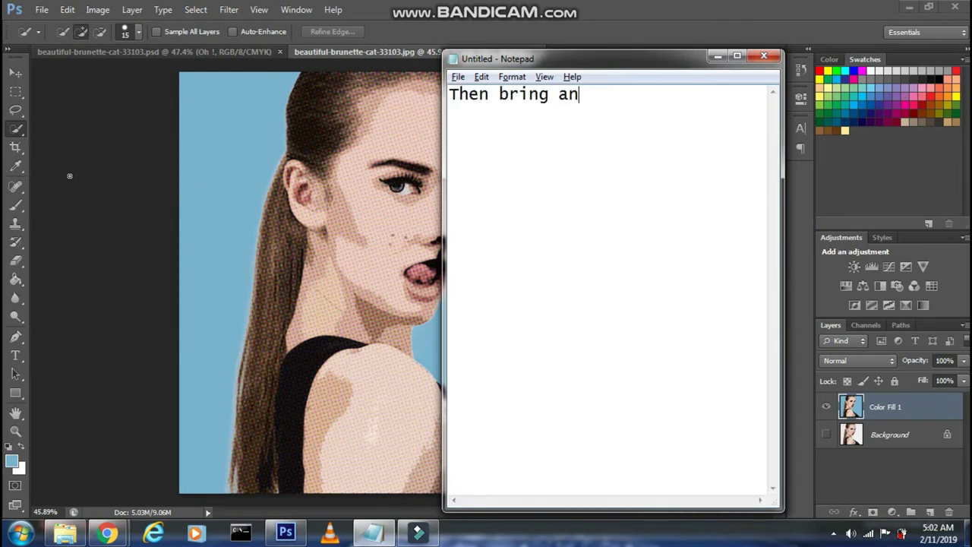
pyautogui.write(' dialogue')
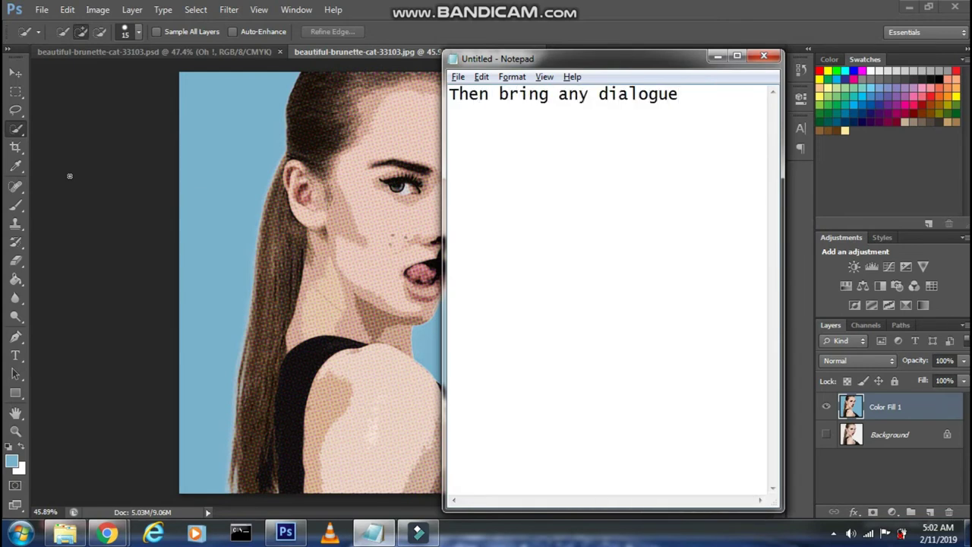
pyautogui.write('ver here an')
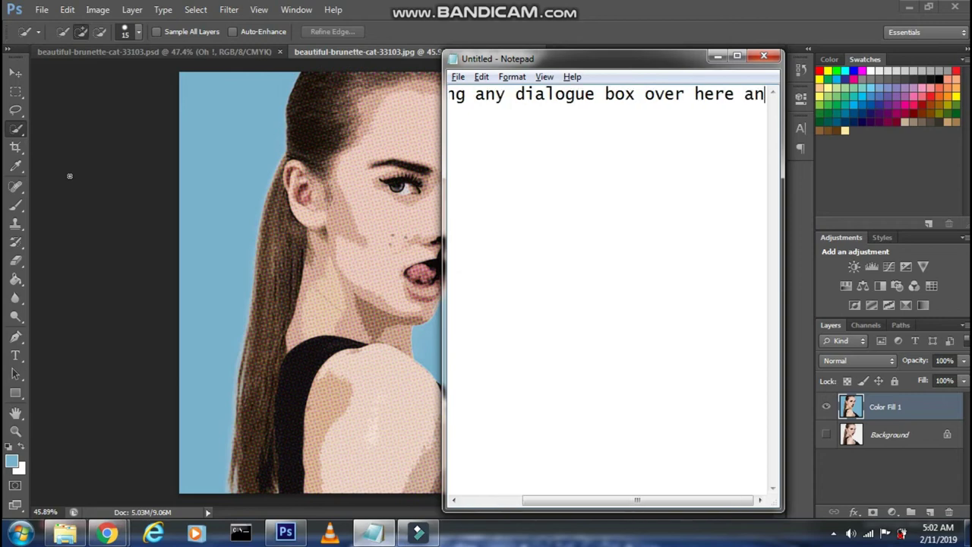
pyautogui.write('d type in the t')
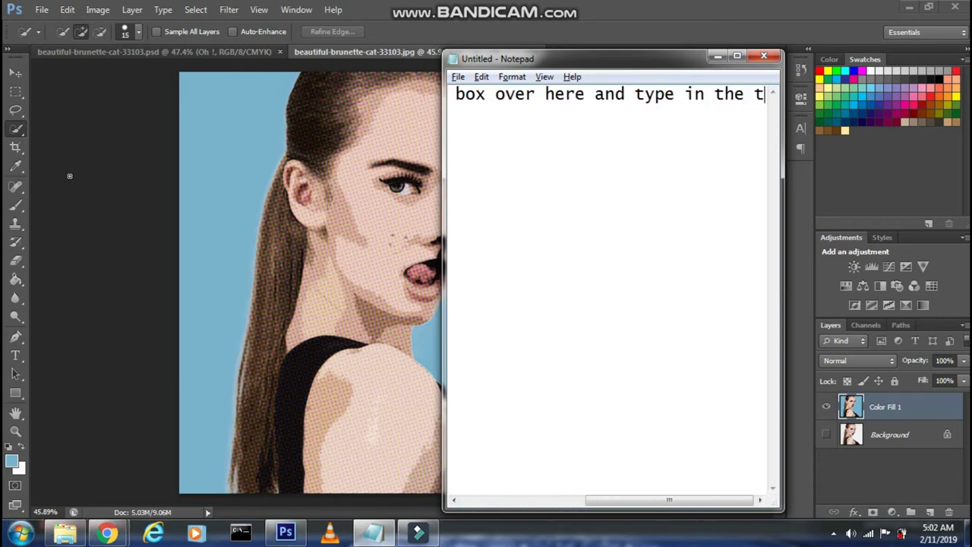
pyautogui.write('ext you want')
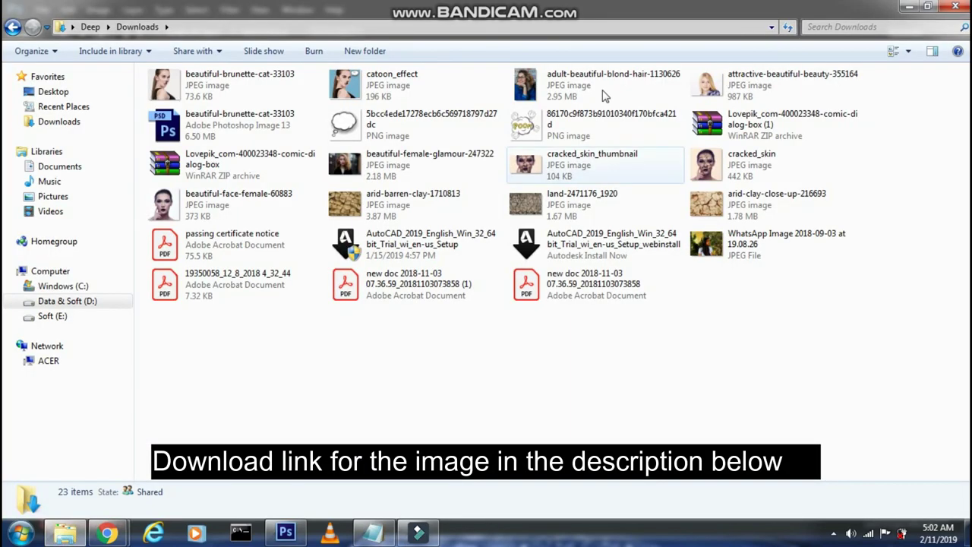
pyautogui.moveTo(346, 124)
pyautogui.mouseDown()
pyautogui.moveTo(389, 312)
pyautogui.moveTo(395, 281)
pyautogui.mouseUp()
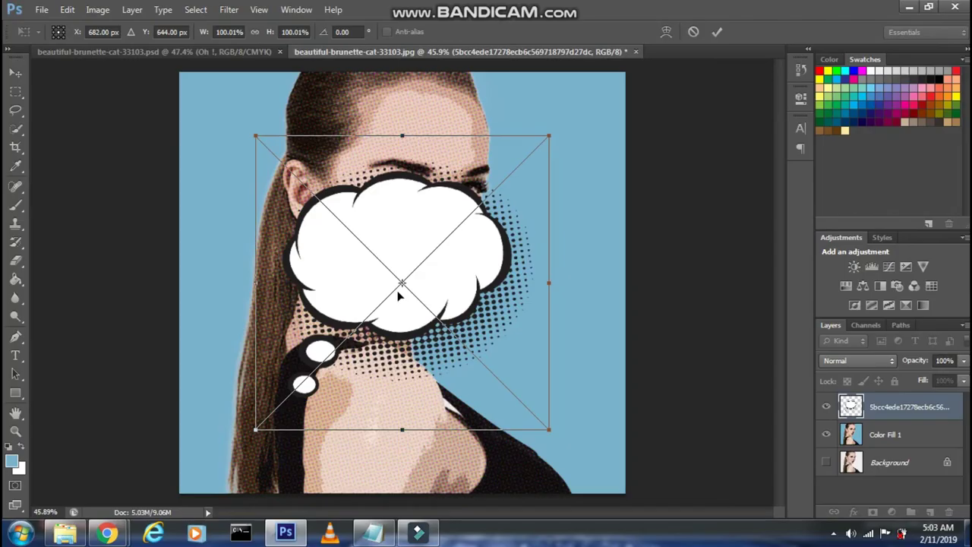
pyautogui.hotkey('alt', 'Tab')
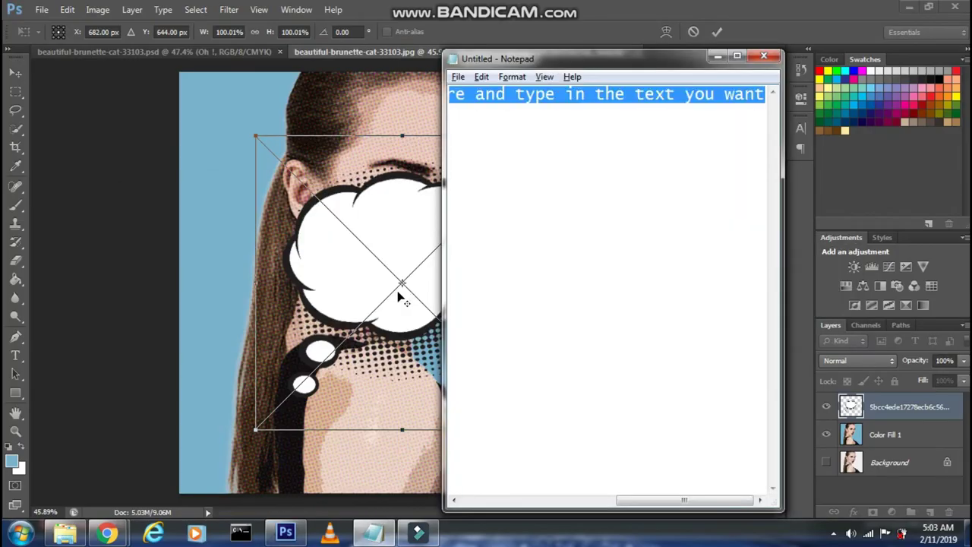
pyautogui.write('N')
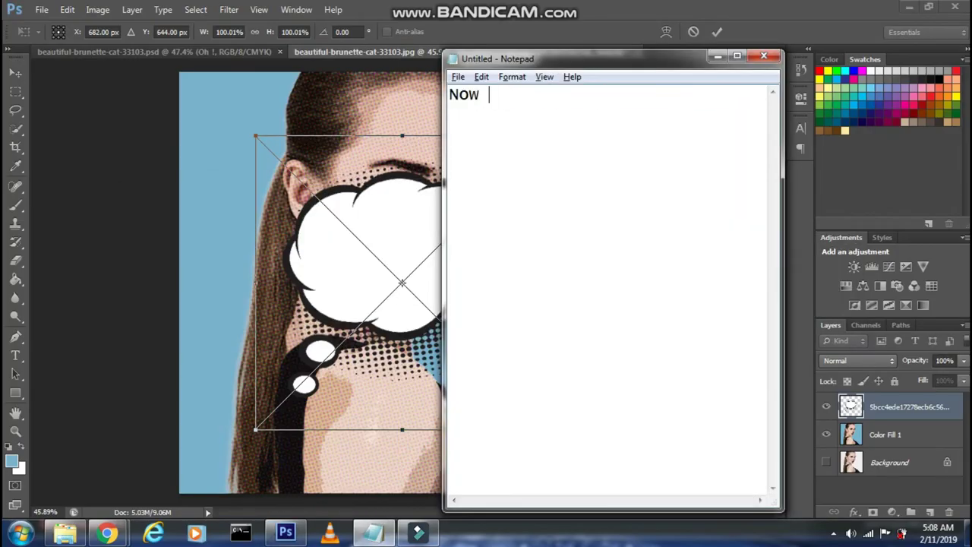
pyautogui.write('scale the image and pl')
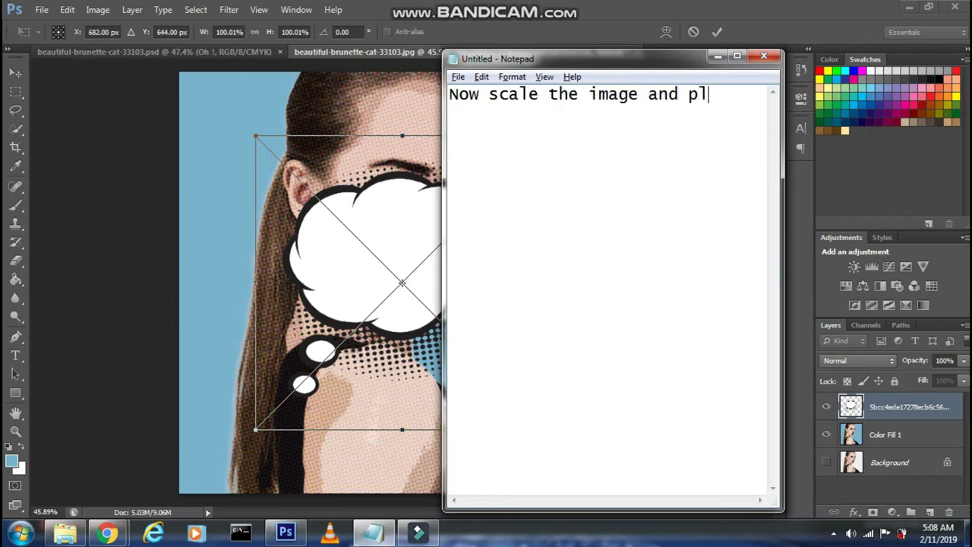
pyautogui.write('t properly')
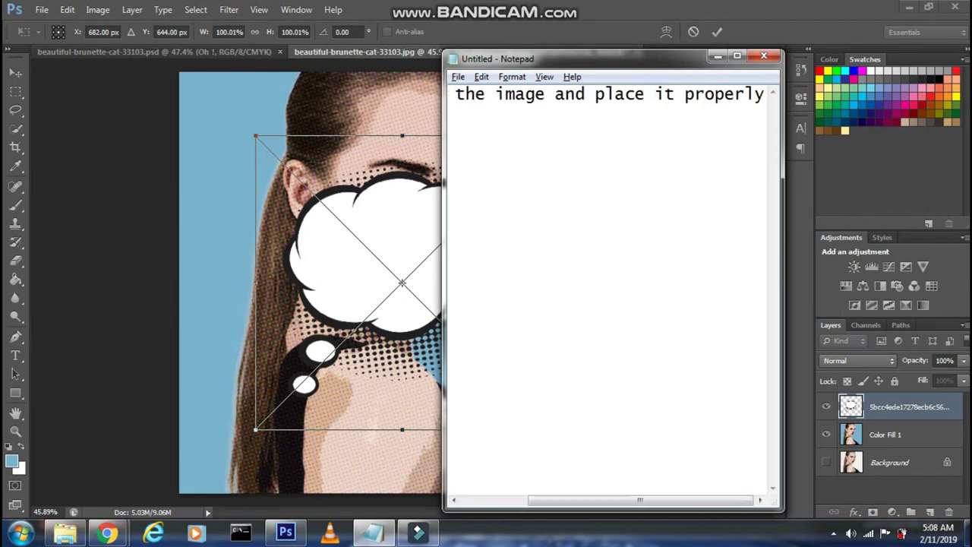
# Scale the thought bubble to about 40% in the top-right corner and commit
pyautogui.click(115, 217)
pyautogui.moveTo(252, 132)
pyautogui.mouseDown()
pyautogui.moveTo(419, 301)
pyautogui.moveTo(498, 132)
pyautogui.moveTo(498, 90)
pyautogui.mouseUp()
pyautogui.click(717, 31)
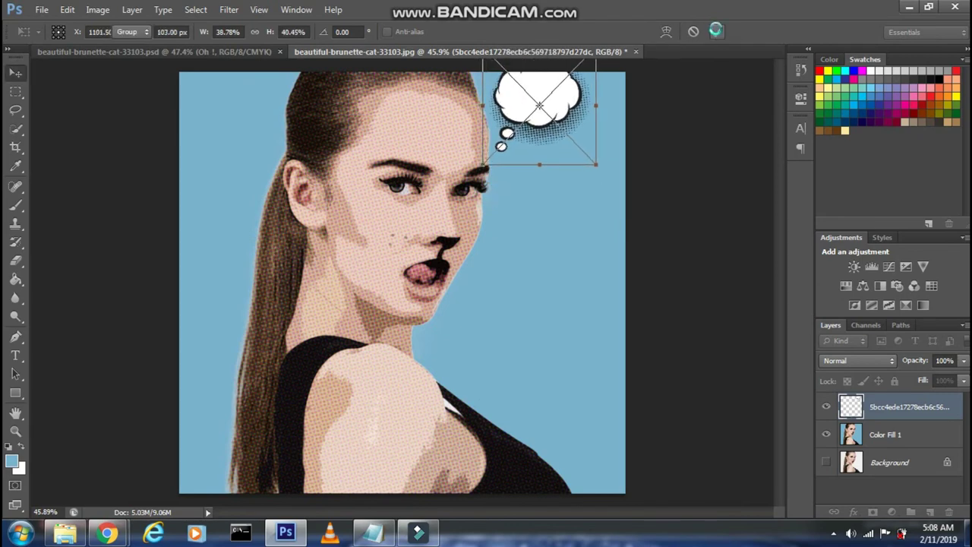
pyautogui.hotkey('alt', 'Tab')
# Type 'Oh !' in Freestyle Script in a text box inside the thought bubble
pyautogui.press('BackSpace')
pyautogui.write('And type in an')
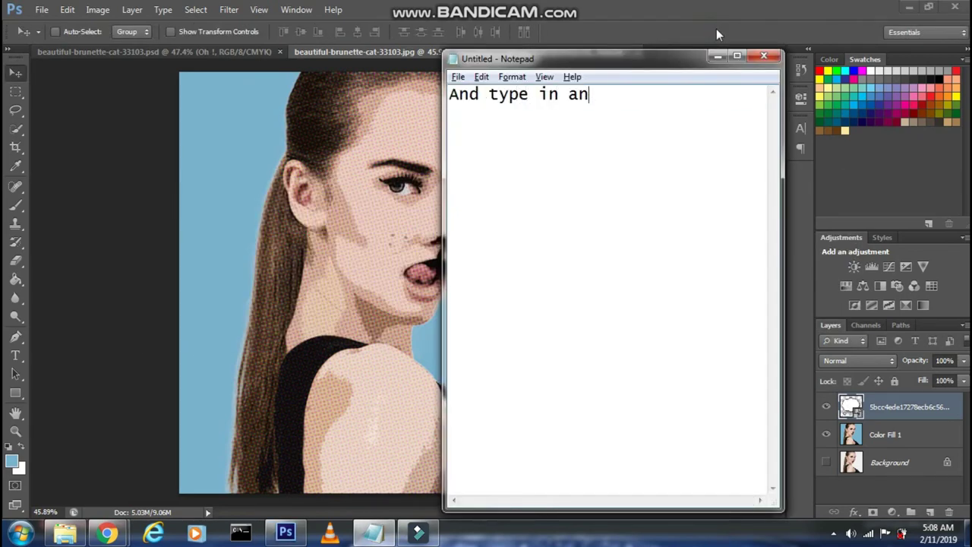
pyautogui.write('y text you want usi')
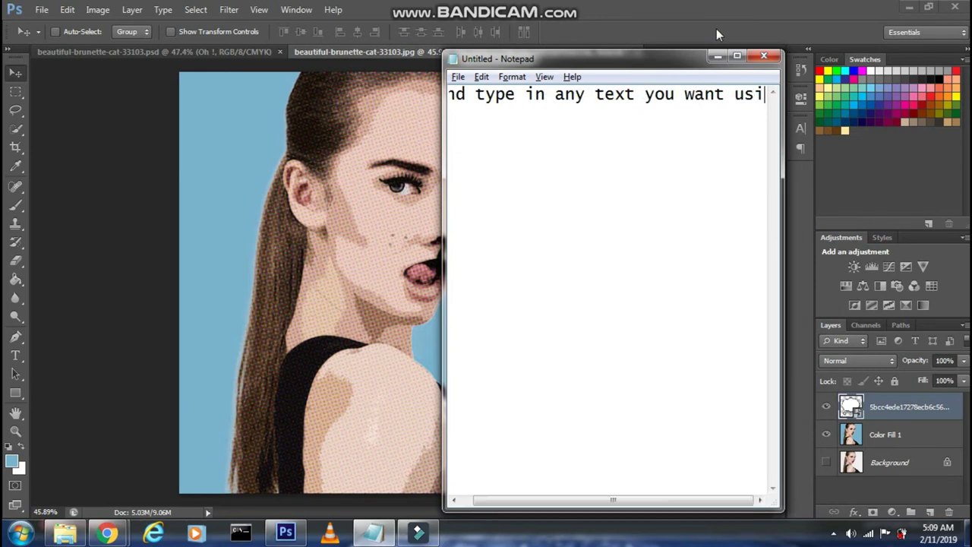
pyautogui.write('ng text tool')
pyautogui.hotkey('alt', 'Tab')
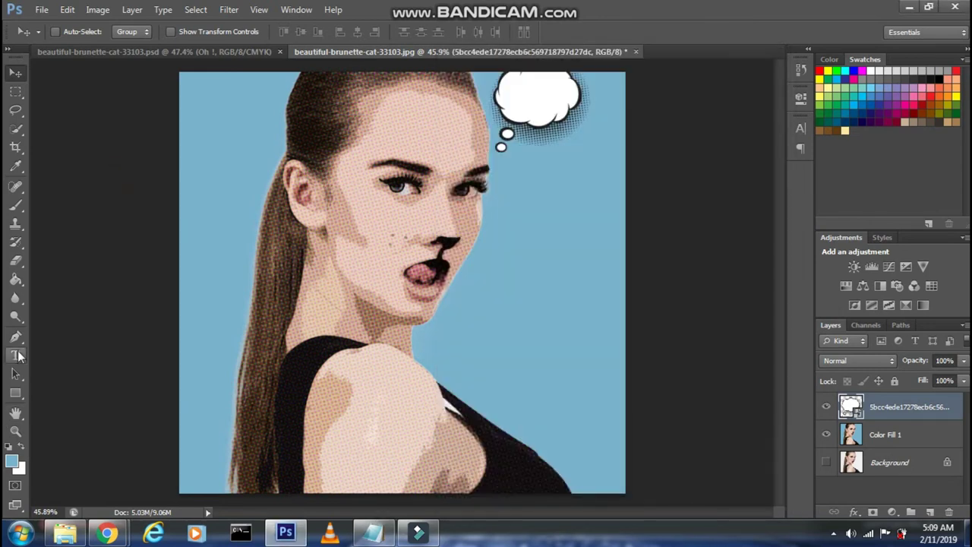
pyautogui.click(15, 355)
pyautogui.click(102, 350)
pyautogui.moveTo(514, 80); pyautogui.dragTo(558, 110)
pyautogui.write('Oh !')
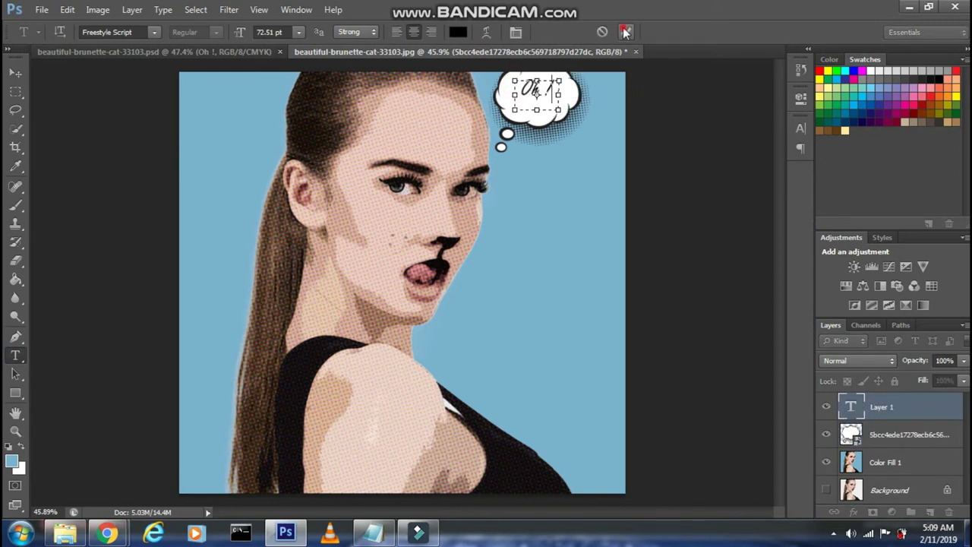
pyautogui.click(624, 32)
pyautogui.click(15, 72)
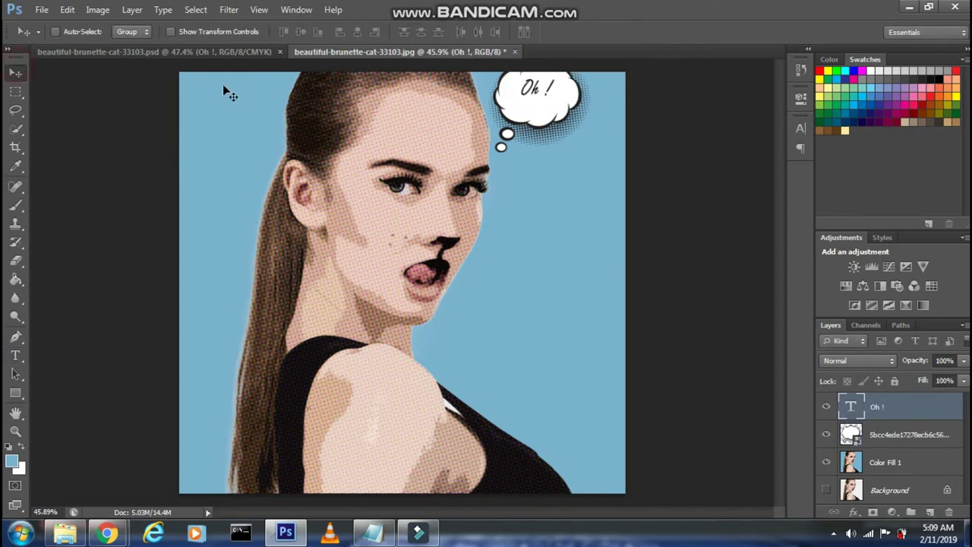
pyautogui.hotkey('alt', 'Tab')
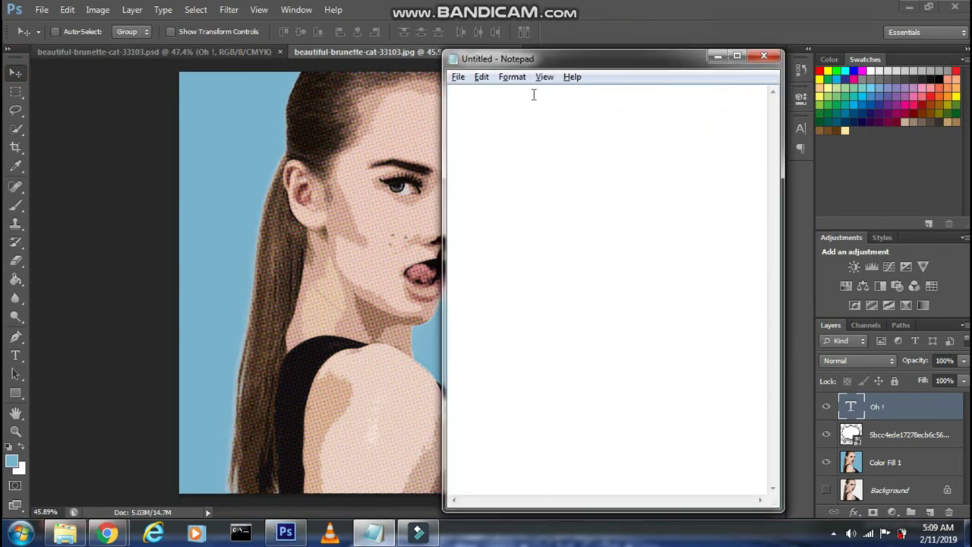
# Merge the portrait, bubble and 'Oh !' caption into a single layer above Background
pyautogui.write('Now again press')
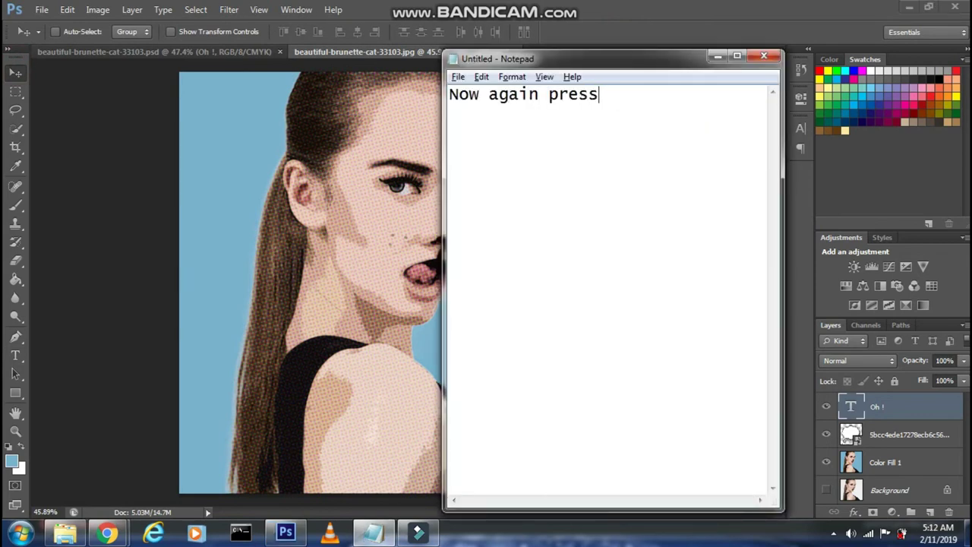
pyautogui.write(' CTRL + SHIFT')
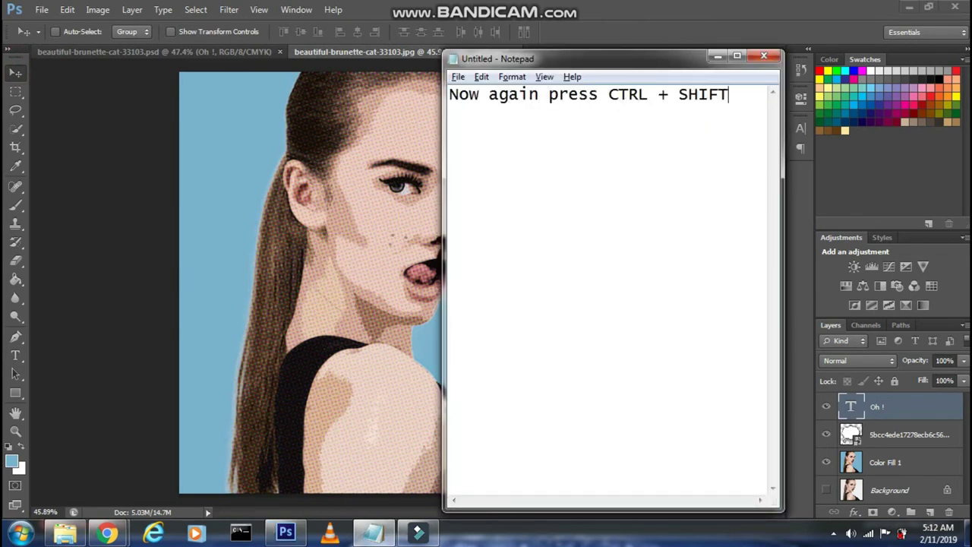
pyautogui.write(' + E to merge al')
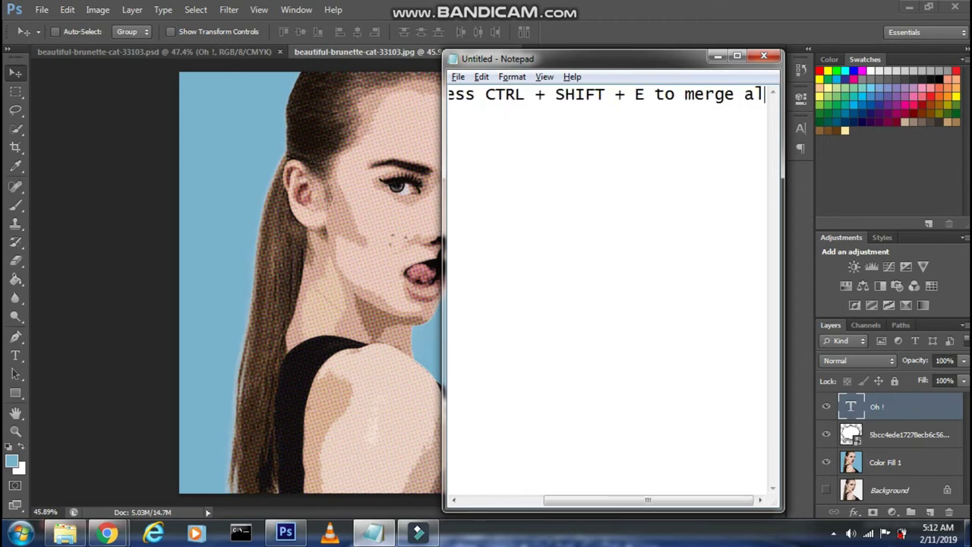
pyautogui.write('l the layer')
pyautogui.hotkey('alt', 'Tab')
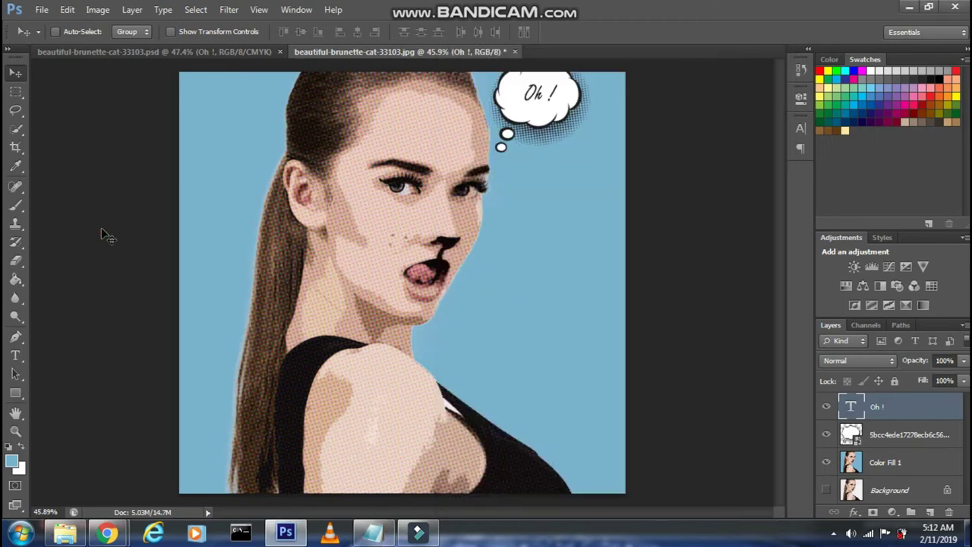
pyautogui.hotkey('ctrl', 'shift', 'e')
pyautogui.hotkey('alt', 'Tab')
pyautogui.hotkey('ctrl', 'a')
pyautogui.press('BackSpace')
pyautogui.write('Then c')
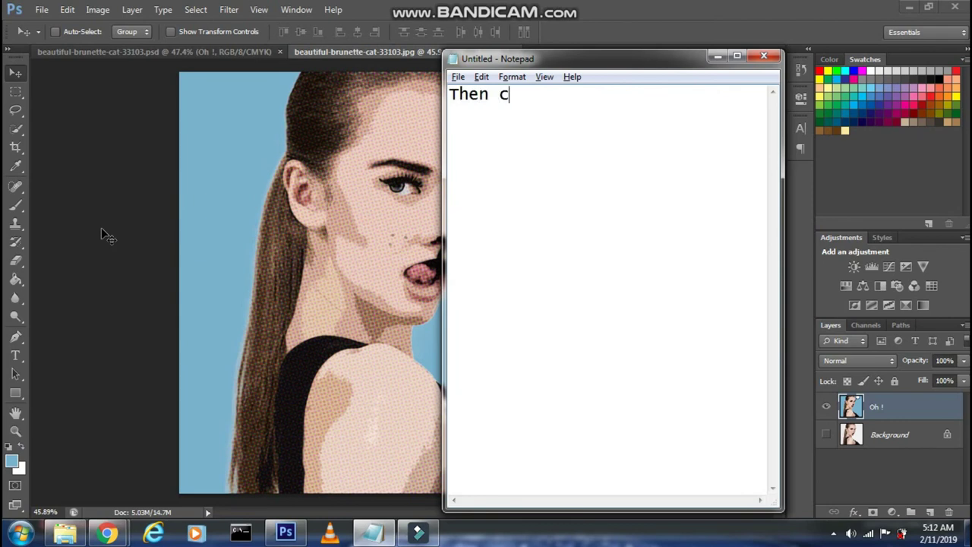
pyautogui.write('lick on fx icon and select')
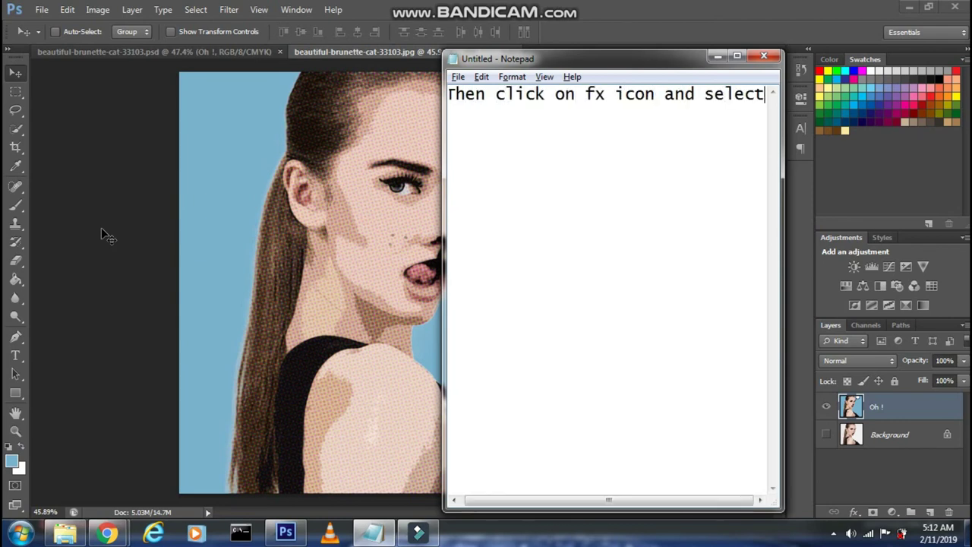
pyautogui.write(' blending optio')
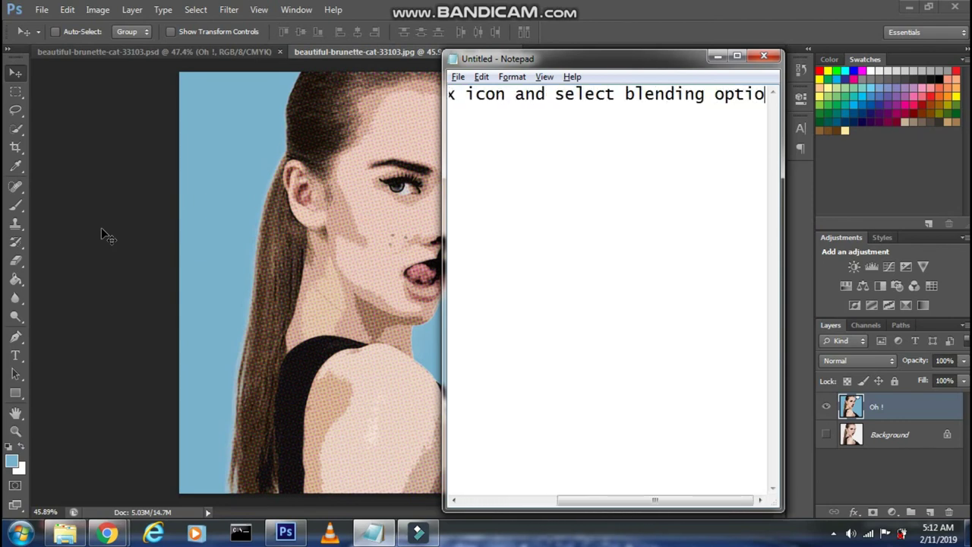
pyautogui.write('n over there')
pyautogui.click(103, 244)
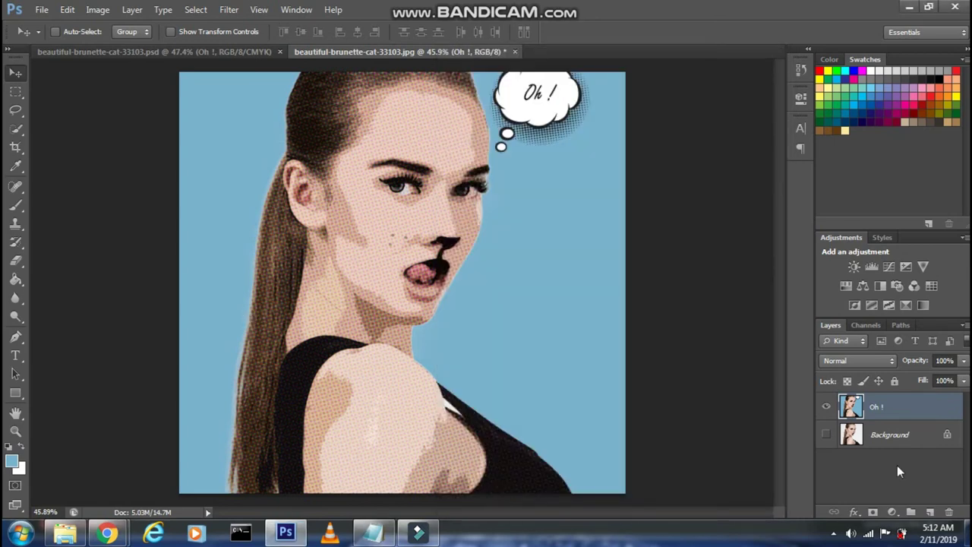
# Open Blending Options for the merged layer and enable the Stroke effect
pyautogui.click(852, 515)
pyautogui.click(863, 342)
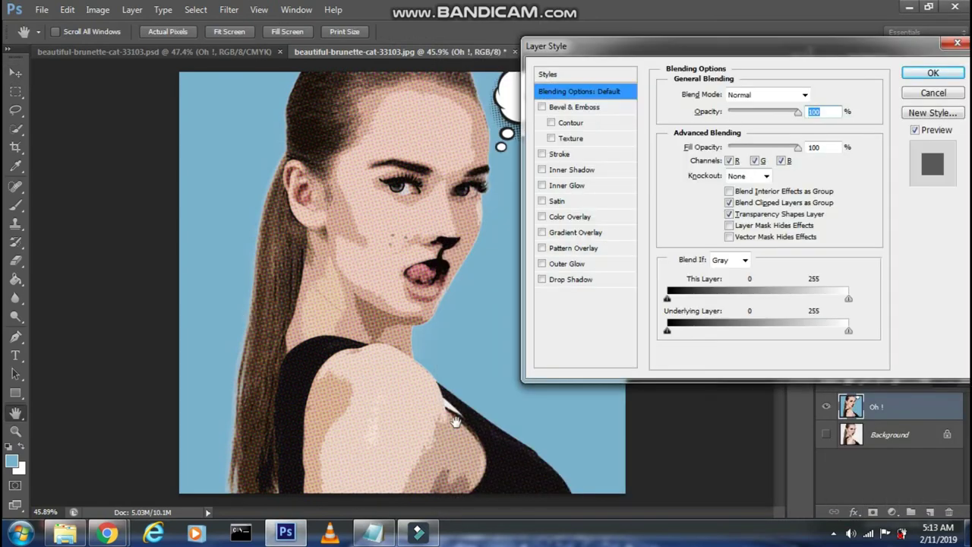
pyautogui.click(373, 531)
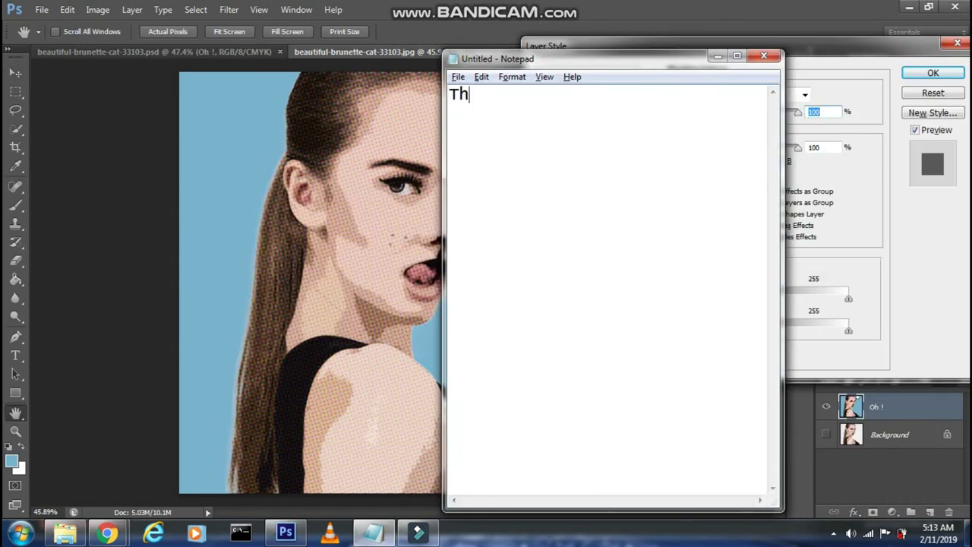
pyautogui.write('en select stroke')
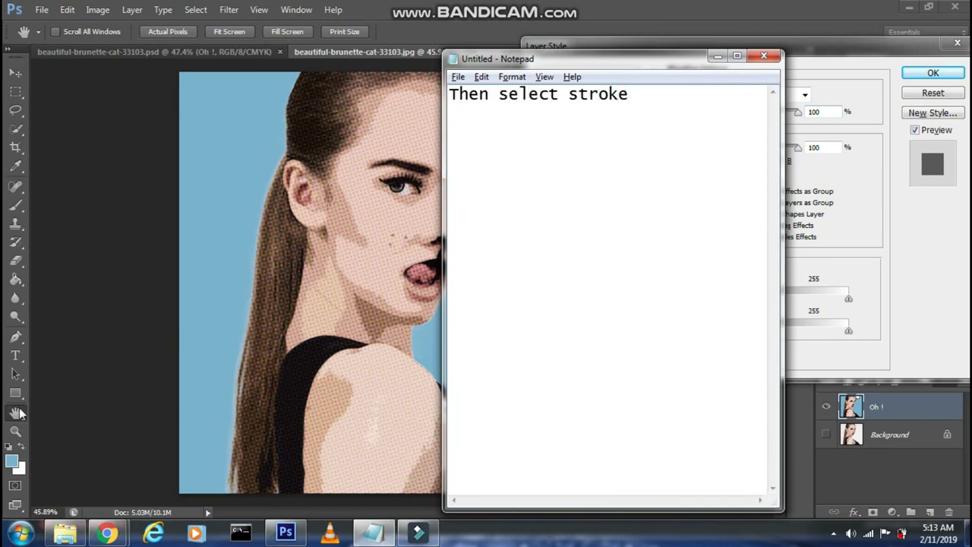
pyautogui.click(138, 368)
pyautogui.click(581, 154)
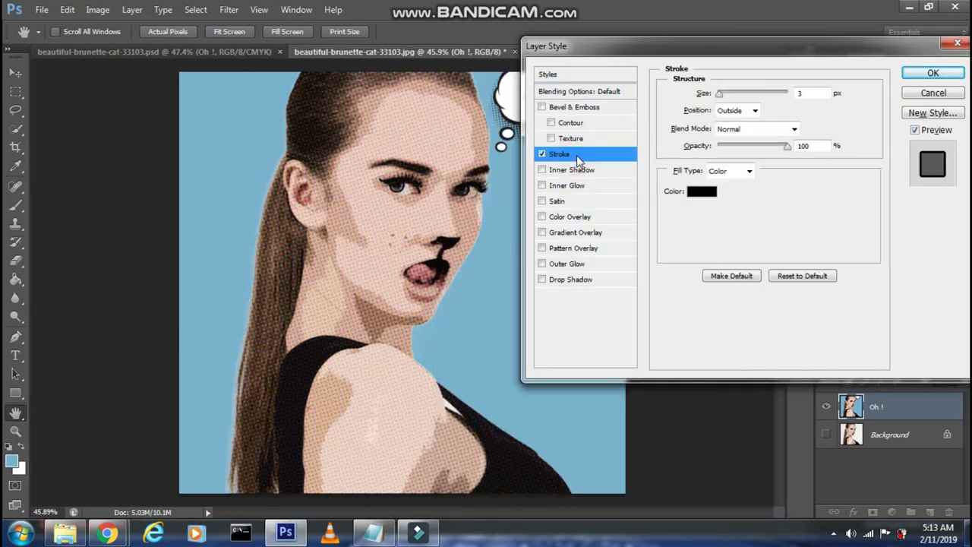
pyautogui.hotkey('alt', 'Tab')
pyautogui.hotkey('ctrl', 'a')
pyautogui.write('Now set')
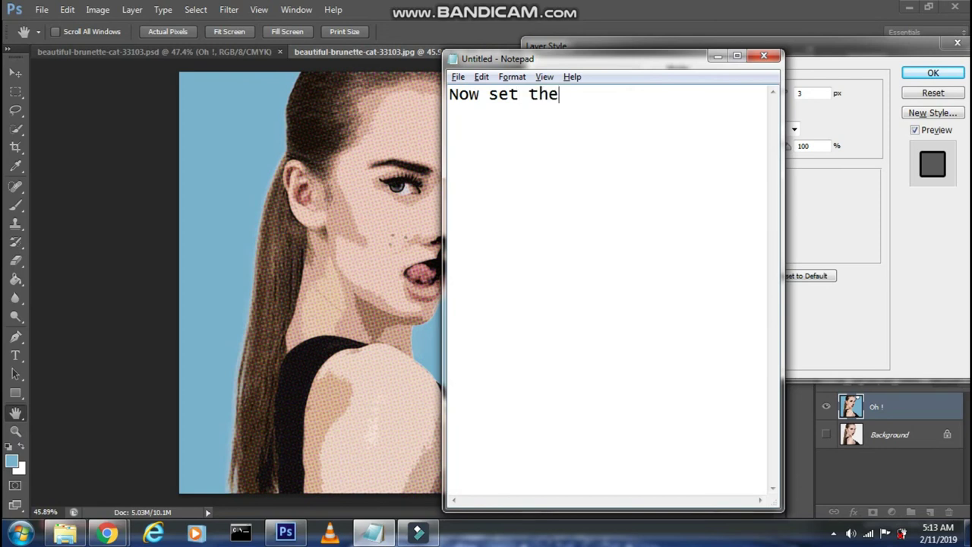
pyautogui.write('lowing')
pyautogui.click(808, 265)
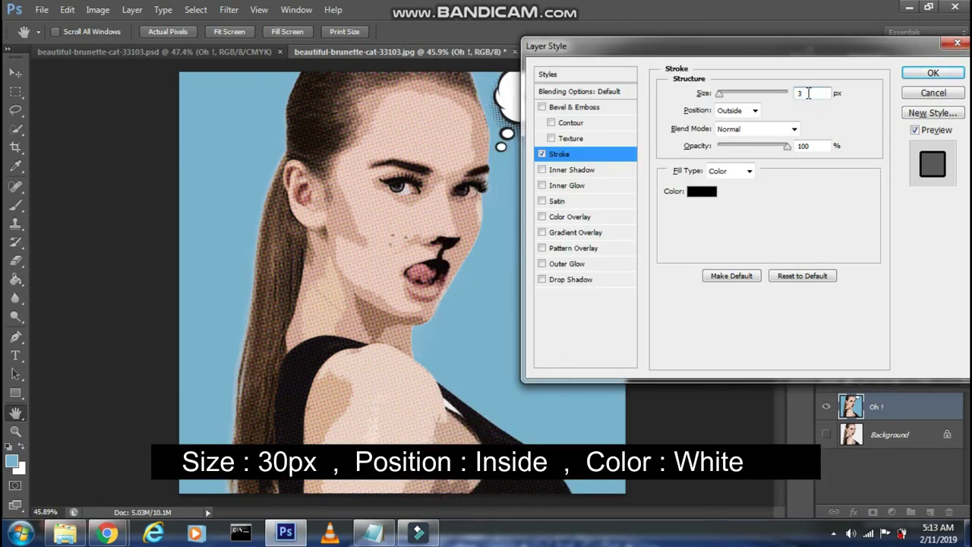
pyautogui.click(829, 91)
# Set the stroke to 30 px, Inside position, white (ffffff), and apply it
pyautogui.write('230')
pyautogui.click(737, 110)
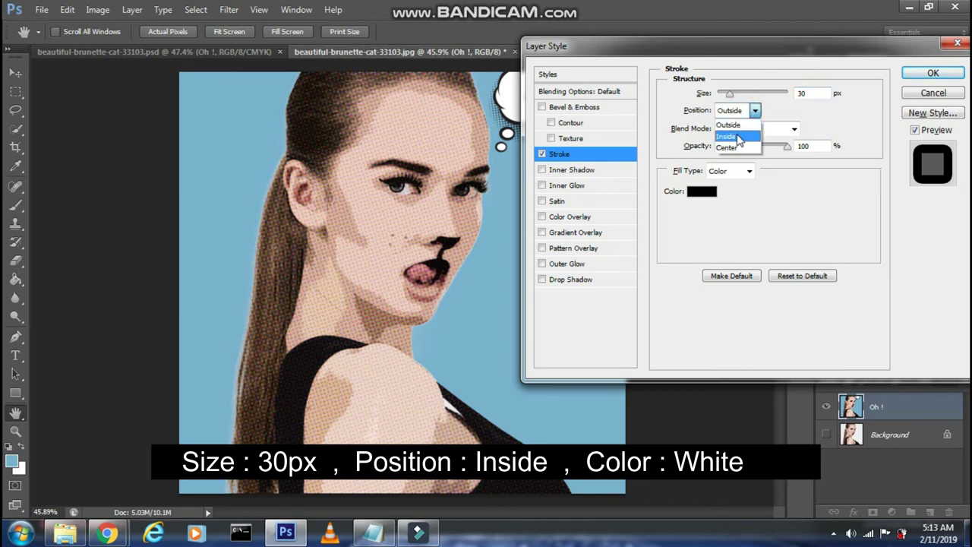
pyautogui.click(731, 129)
pyautogui.click(706, 196)
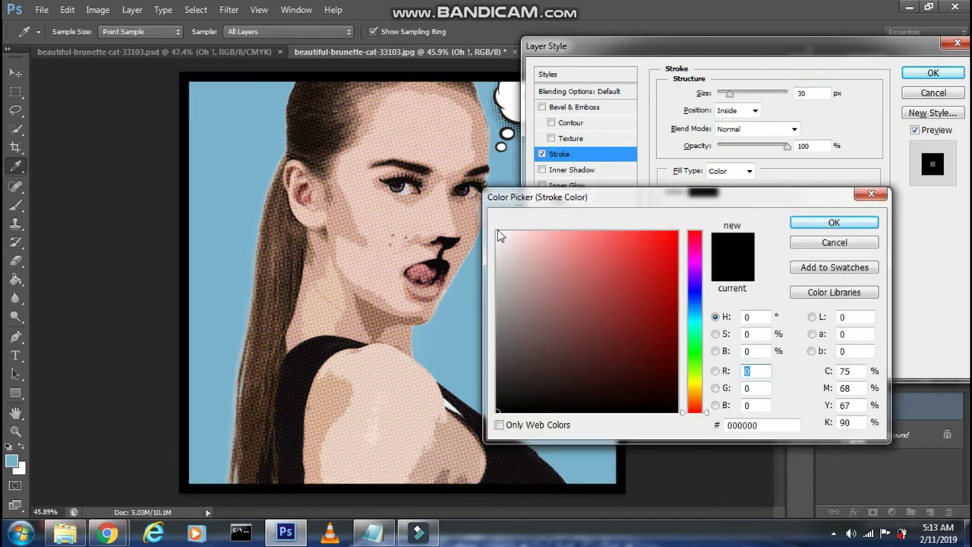
pyautogui.click(498, 230)
pyautogui.click(834, 222)
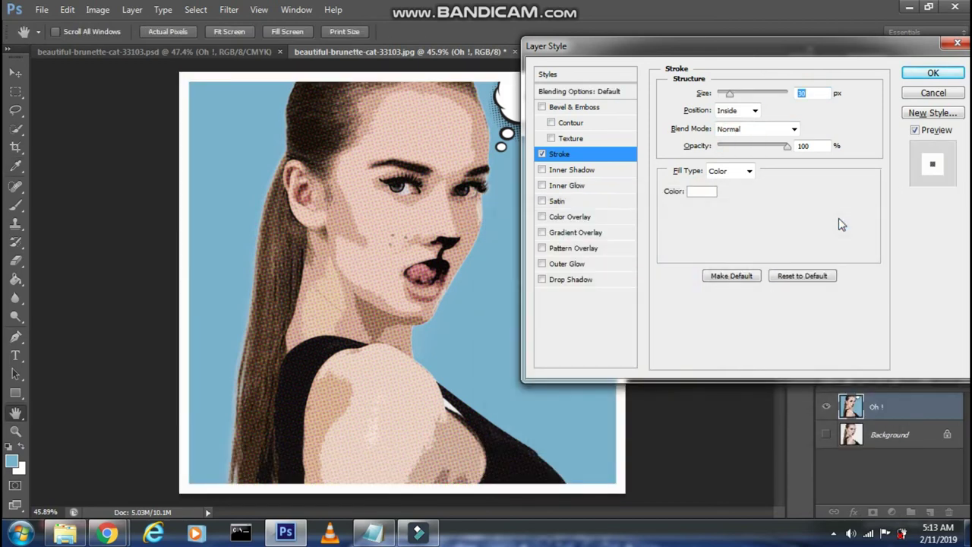
pyautogui.click(933, 73)
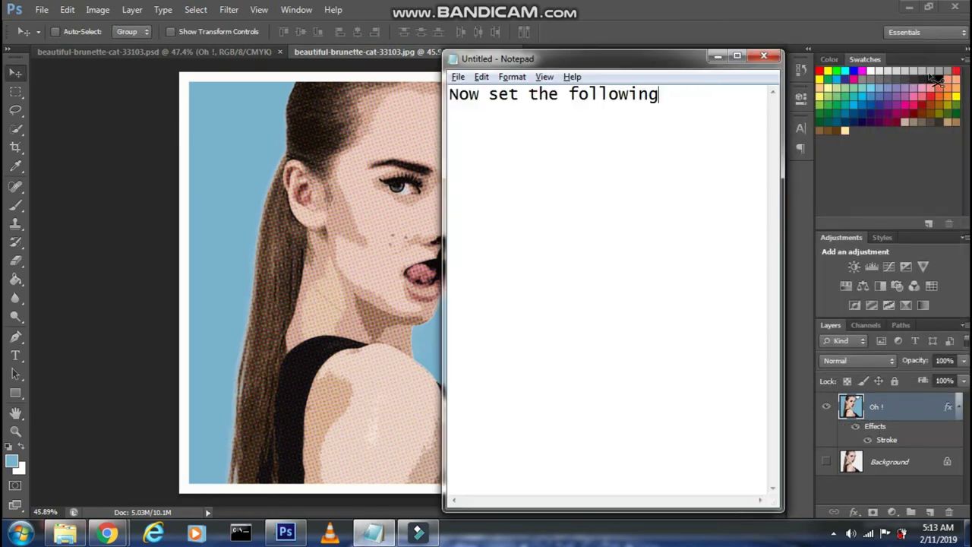
pyautogui.write("So that's the ")
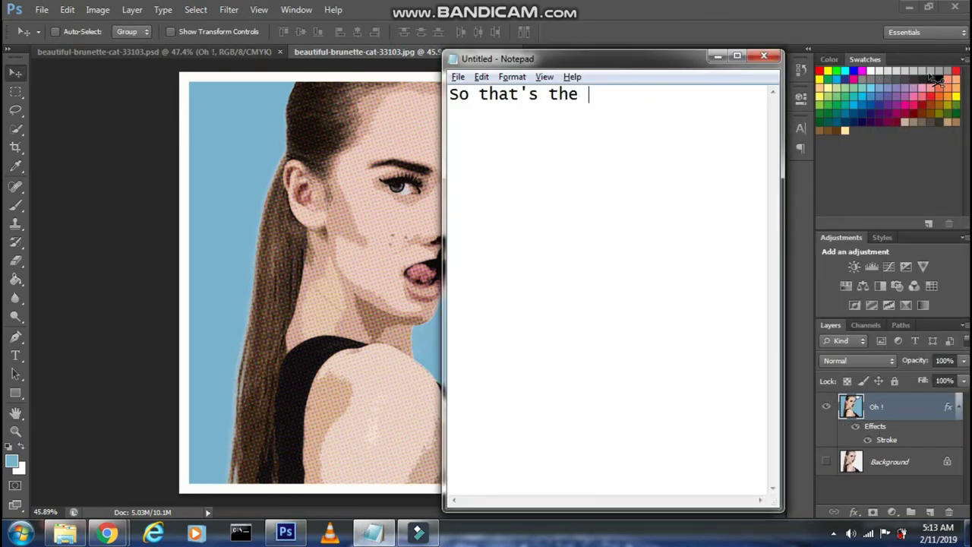
pyautogui.write('nalimage')
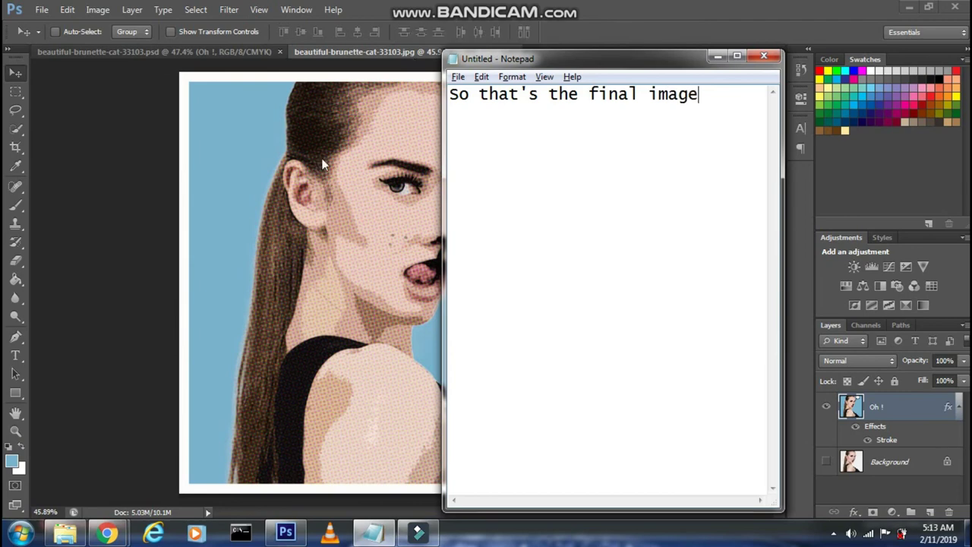
pyautogui.click(85, 234)
pyautogui.hotkey('alt', 'Tab')
pyautogui.hotkey('ctrl', 'a')
pyautogui.write('So')
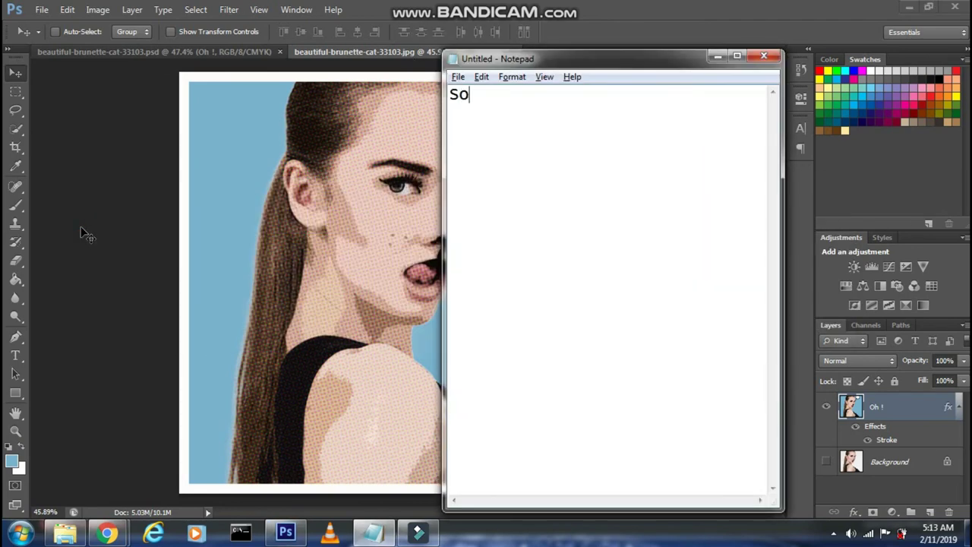
pyautogui.write(" that's it guys!")
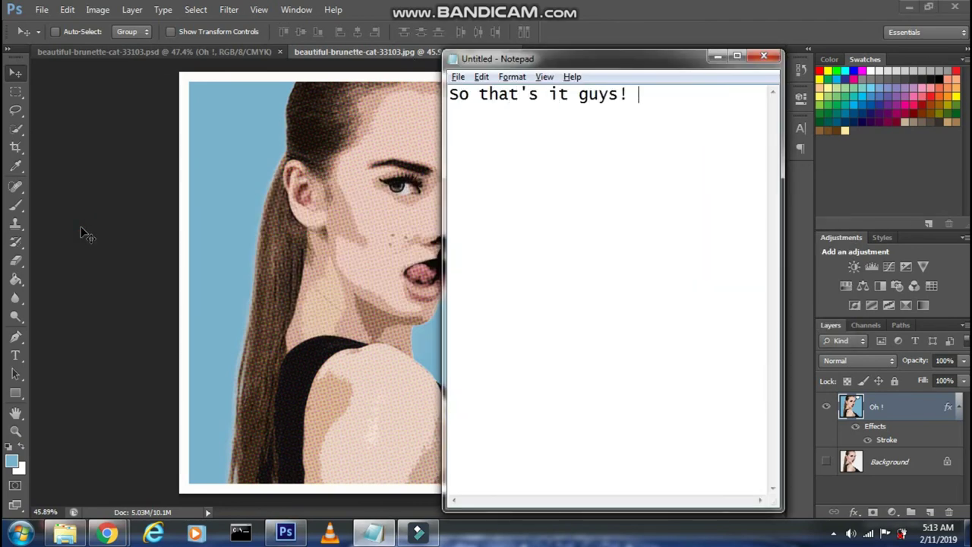
pyautogui.hotkey('ctrl', 'a')
pyautogui.press('BackSpace')
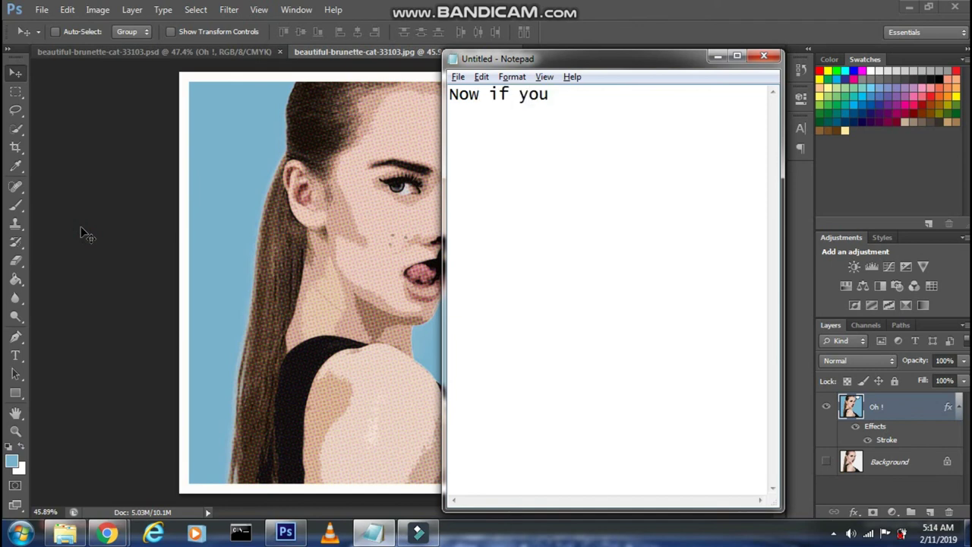
pyautogui.write('liked the video ')
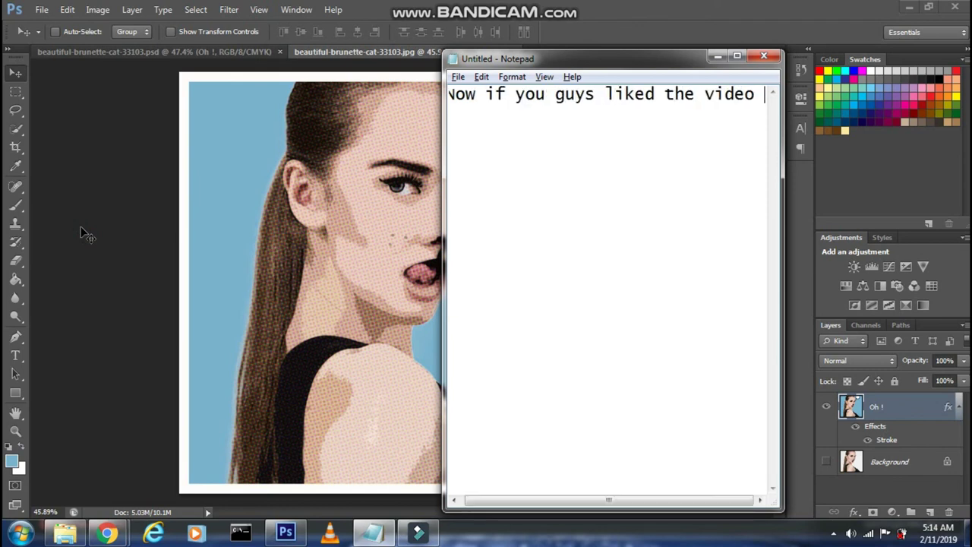
pyautogui.write('then hit the like button ')
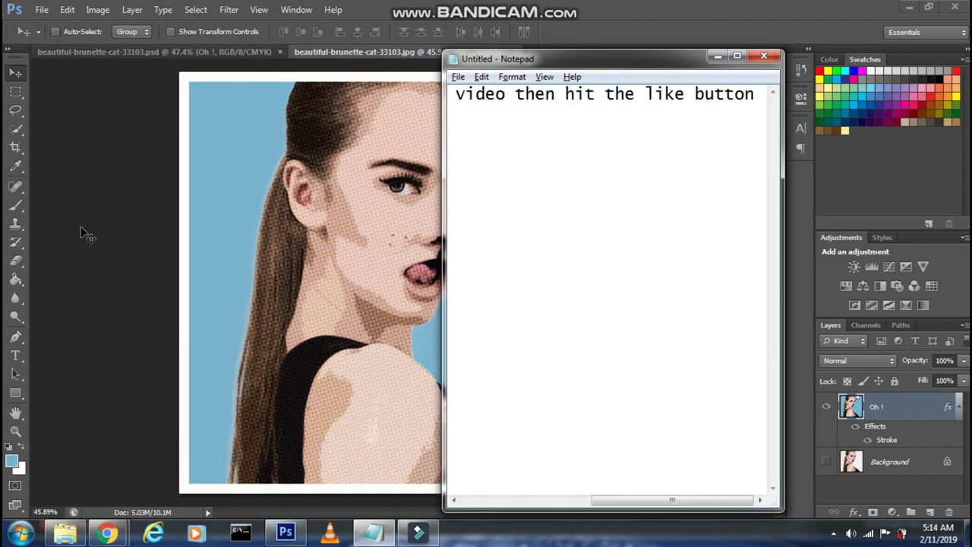
pyautogui.write('also share the vd')
pyautogui.press('BackSpace')
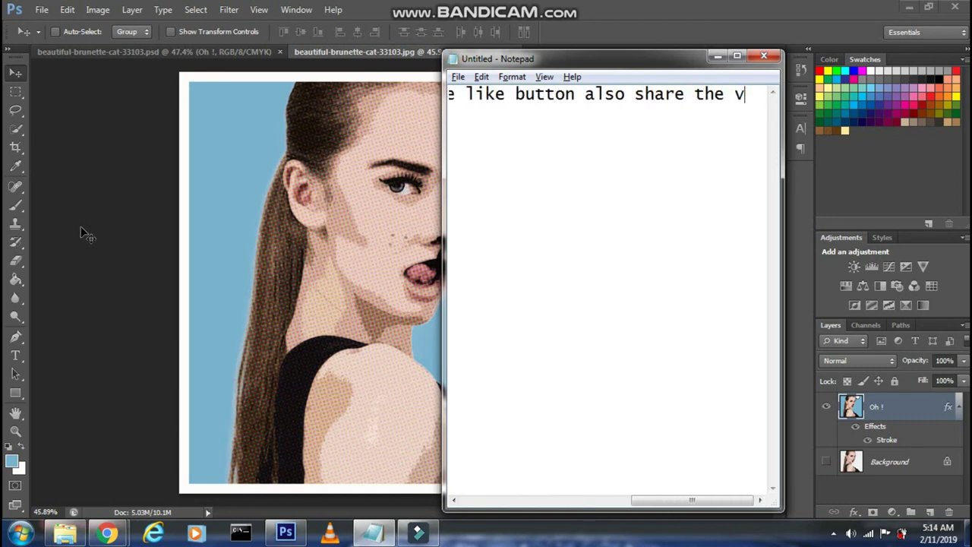
pyautogui.write('ideo to the ones w')
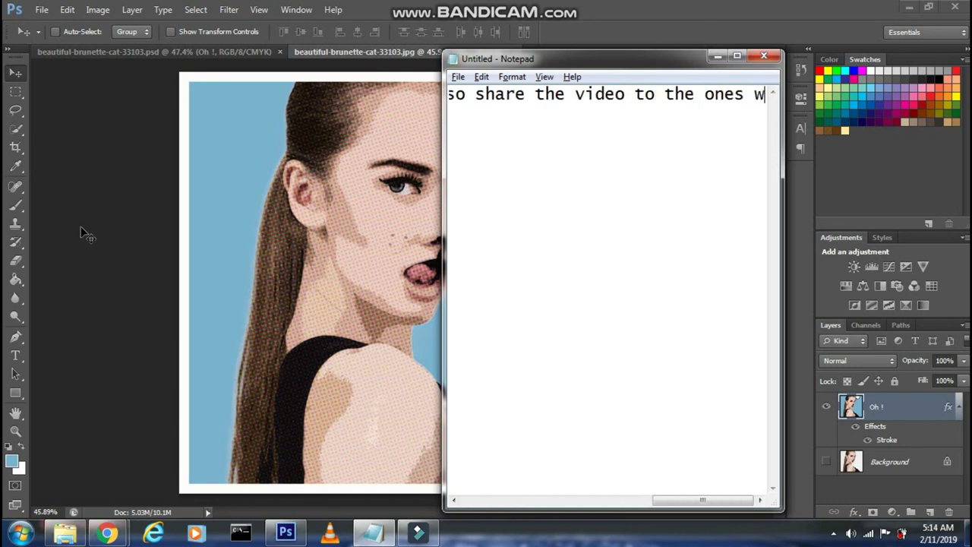
pyautogui.write('ho might be inte')
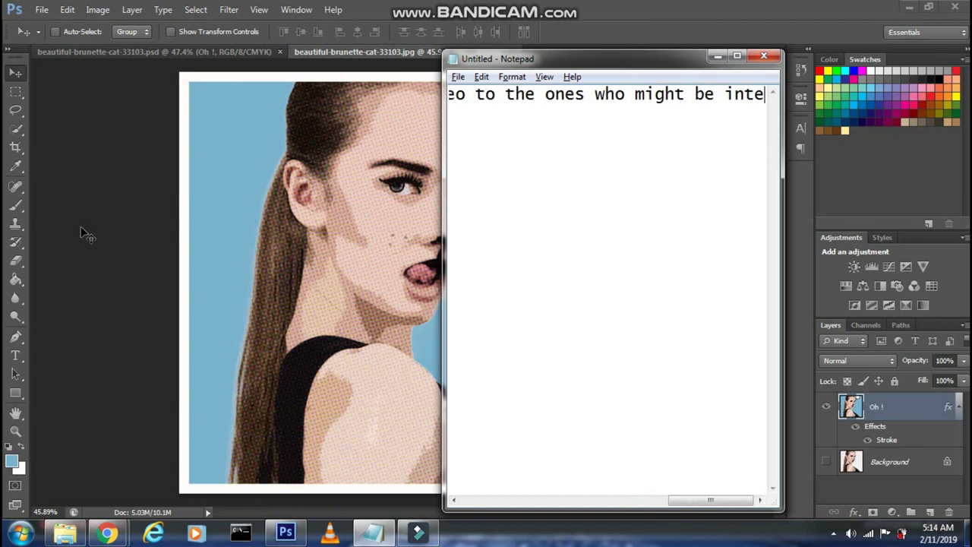
pyautogui.write('rested in such vid')
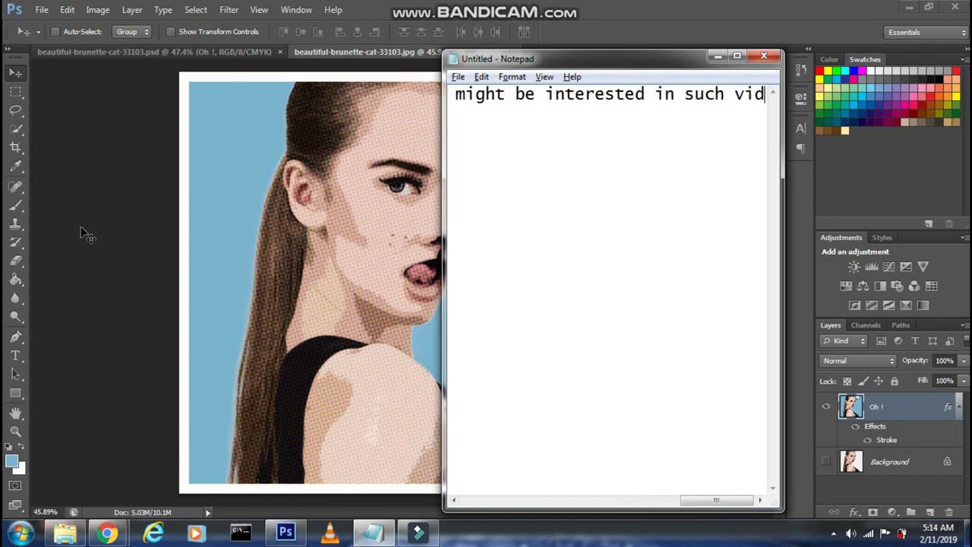
pyautogui.write('eos!')
pyautogui.hotkey('ctrl', 'a')
pyautogui.press('BackSpace')
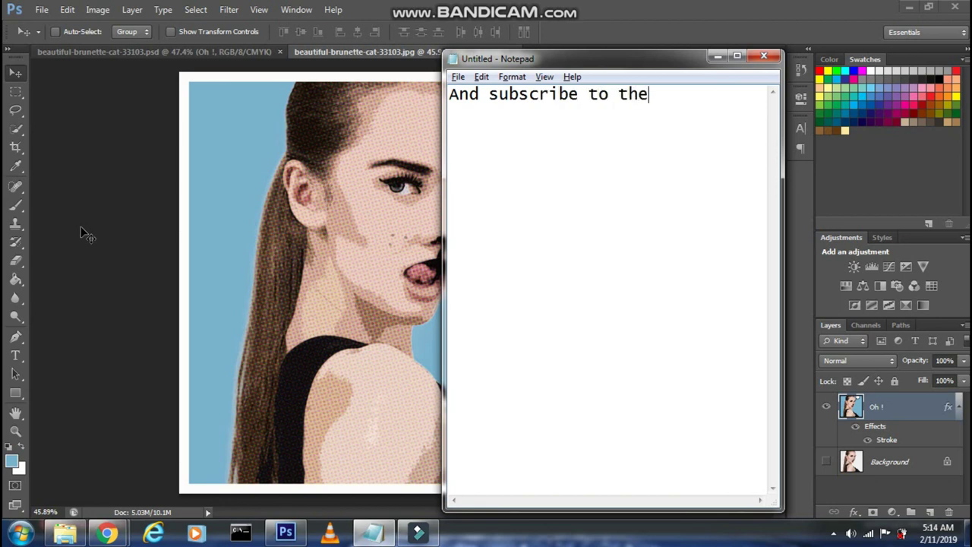
pyautogui.write('r more videos on Photoshop')
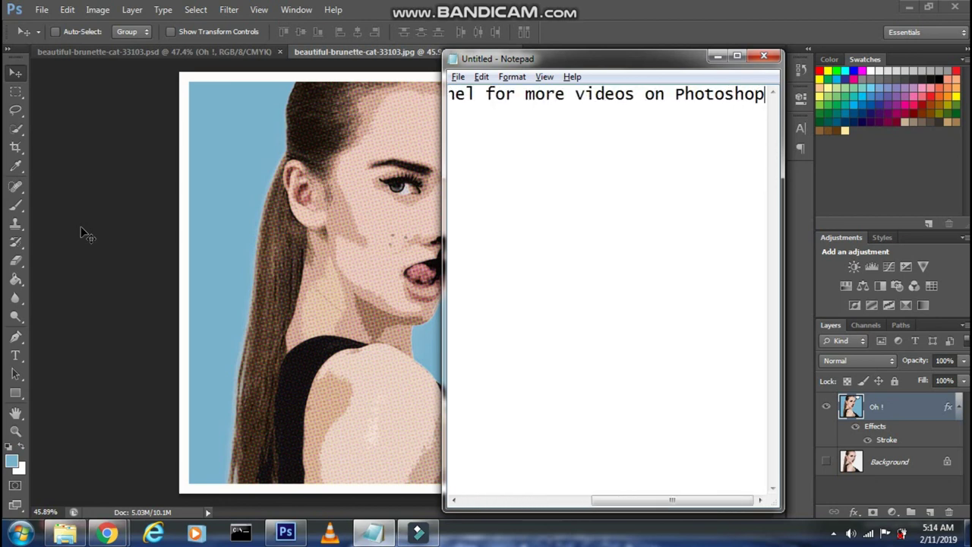
pyautogui.hotkey('ctrl', 'a')
pyautogui.press('BackSpace')
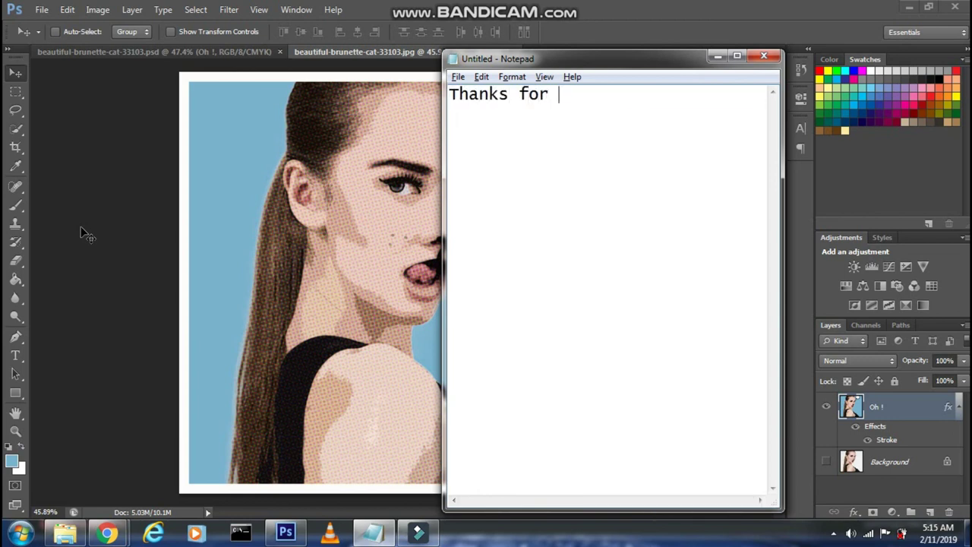